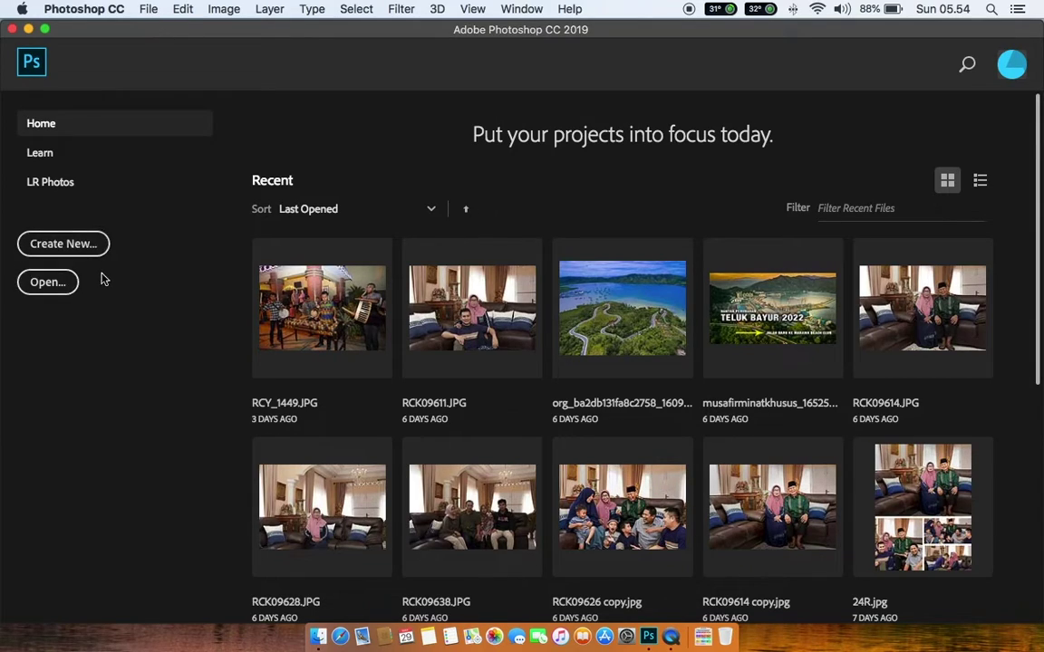
# Start a new 1080 × 1080 px, 72 ppi document named 'Carousel'.
pyautogui.click(79, 252)
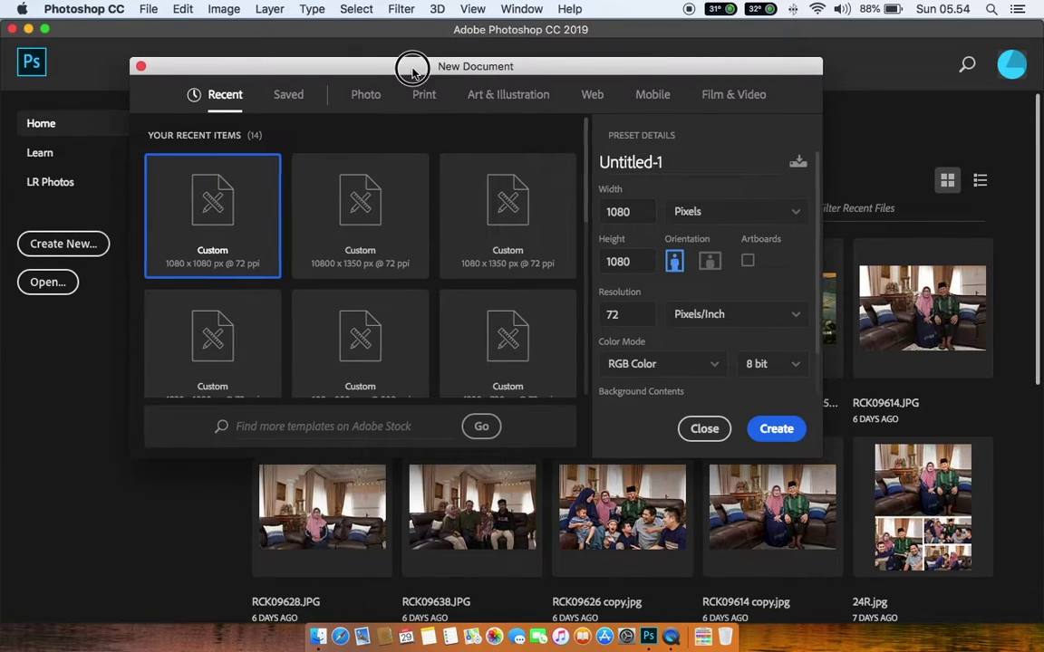
pyautogui.moveTo(407, 67); pyautogui.dragTo(456, 70)
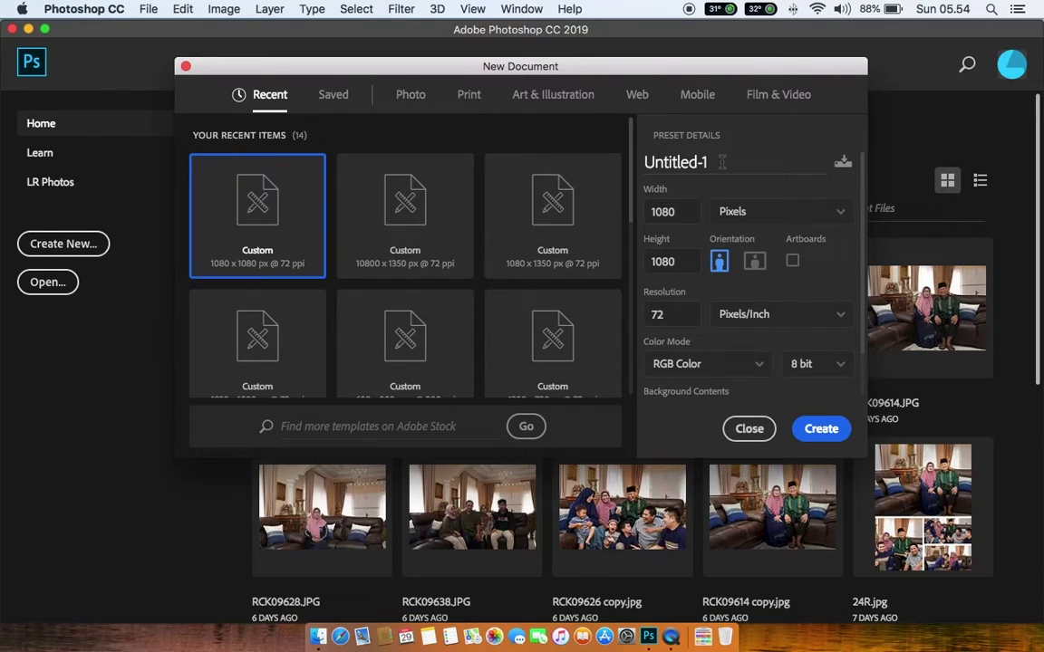
pyautogui.moveTo(723, 161); pyautogui.dragTo(629, 159)
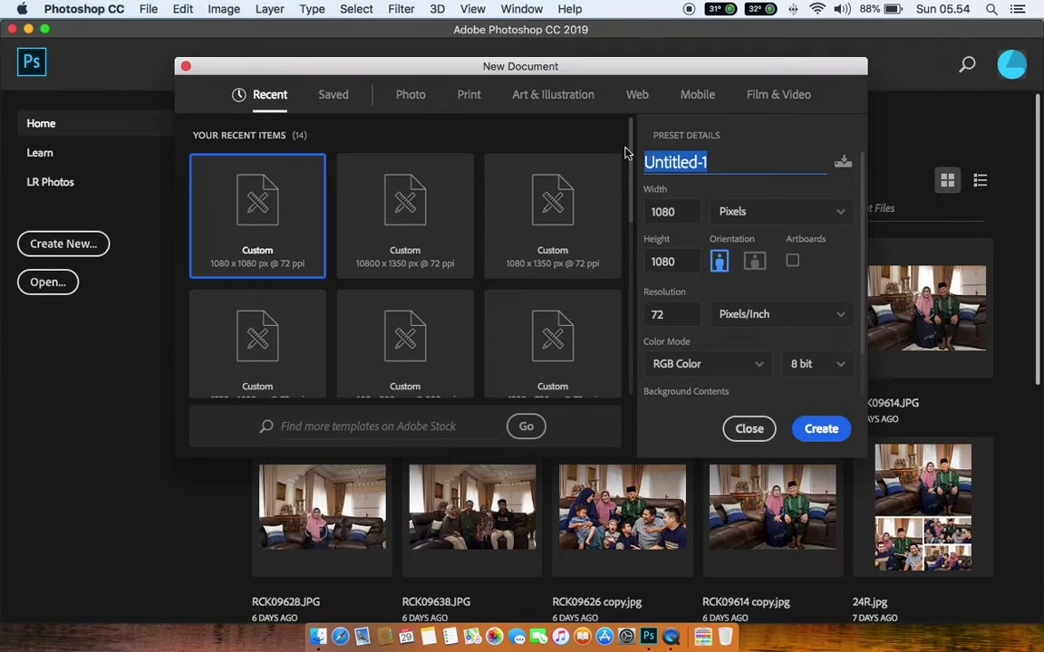
pyautogui.write('Carousel')
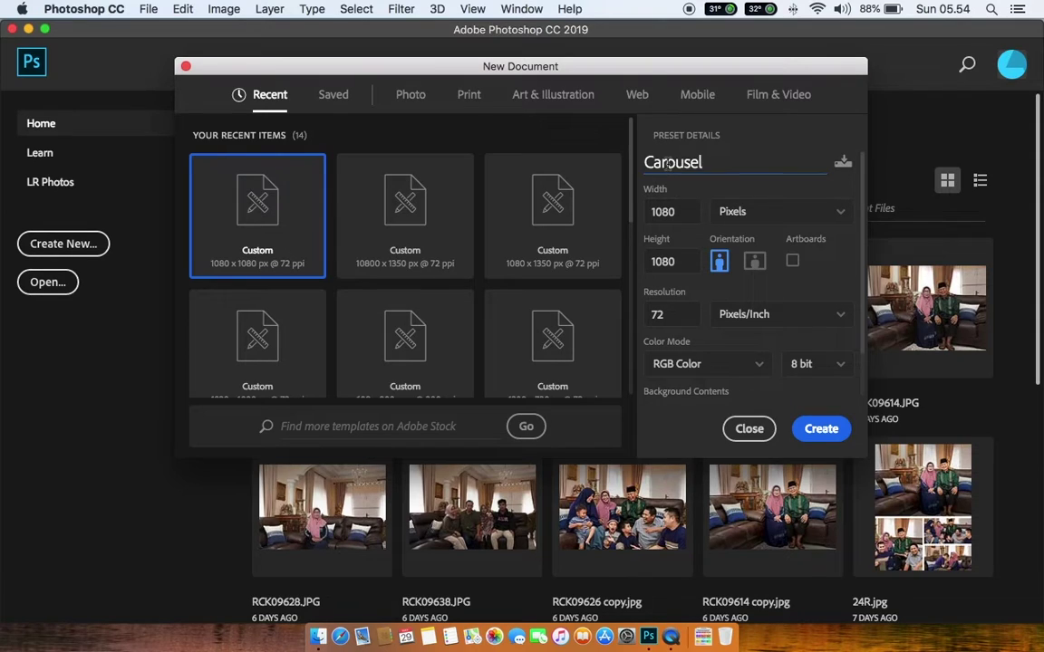
# Set the new document to width 1080, height 1350 and resolution 72 ppi.
pyautogui.click(683, 210)
pyautogui.press('Up')
pyautogui.press('Up')
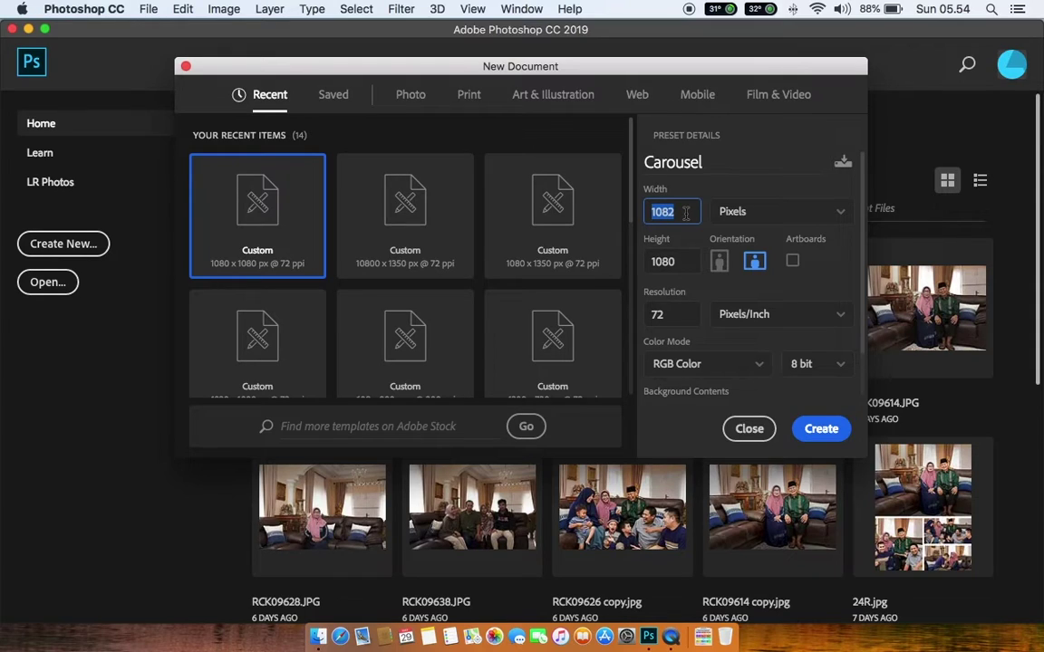
pyautogui.write('1080')
pyautogui.press('Tab')
pyautogui.write('1350')
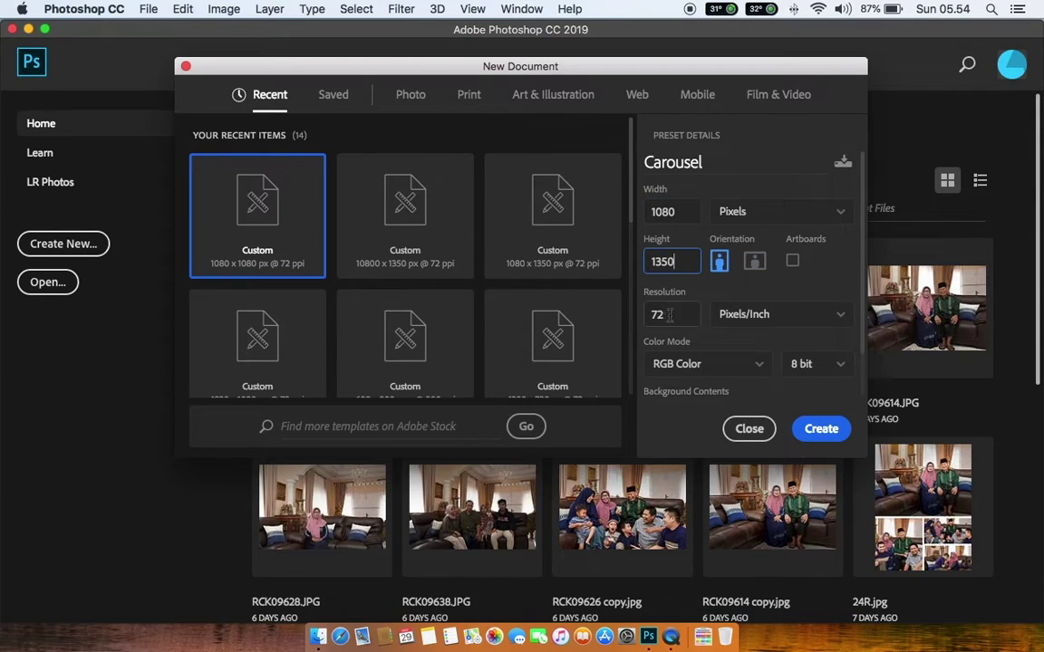
pyautogui.doubleClick(646, 314)
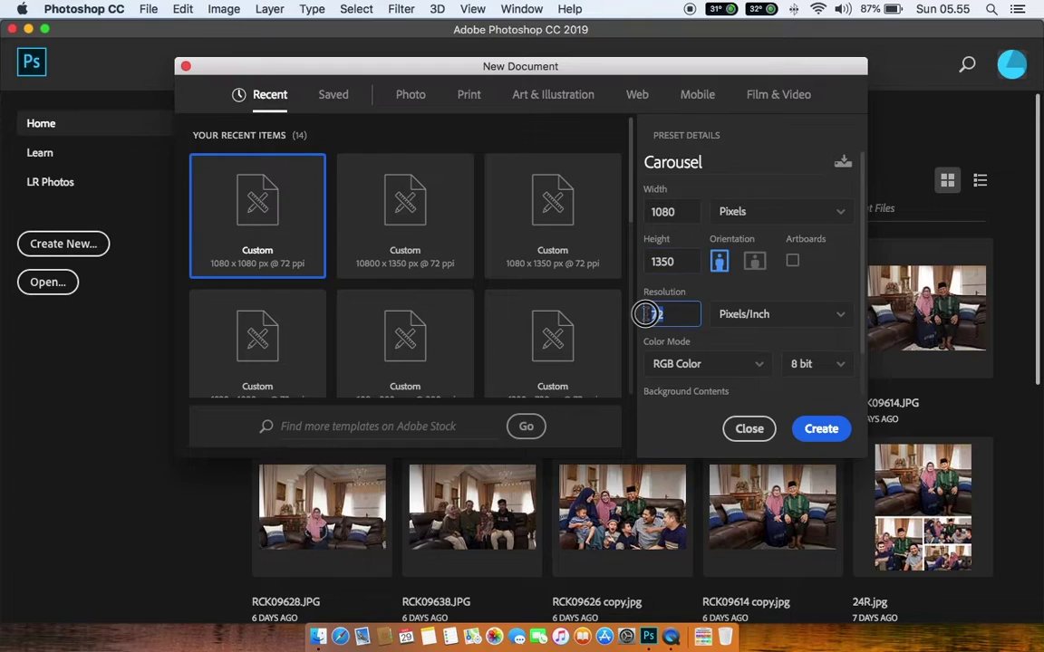
pyautogui.write('300')
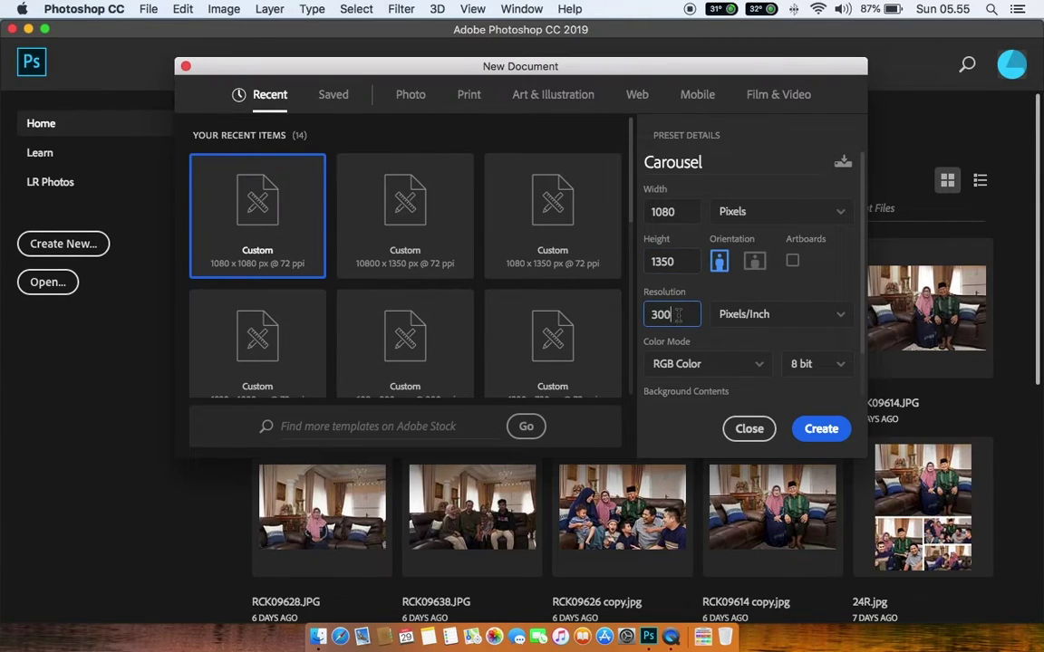
pyautogui.moveTo(680, 314); pyautogui.dragTo(632, 320)
pyautogui.write('72')
# Change the width to 10800 px and create the Carousel document.
pyautogui.doubleClick(657, 211)
pyautogui.click(678, 211)
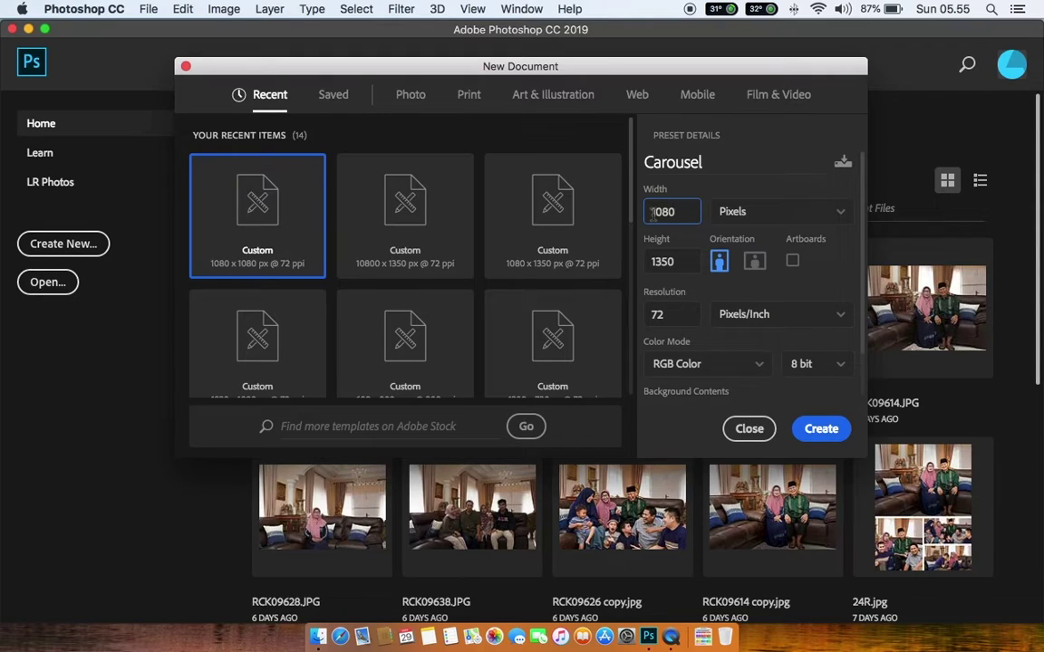
pyautogui.doubleClick(651, 212)
pyautogui.write('5')
pyautogui.doubleClick(652, 212)
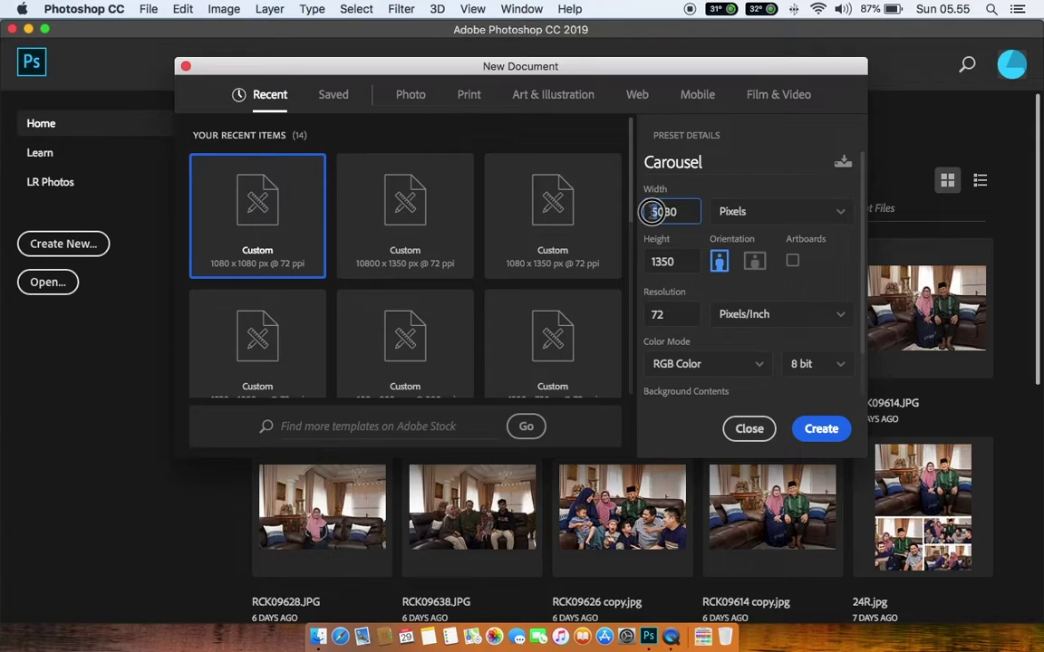
pyautogui.write('1')
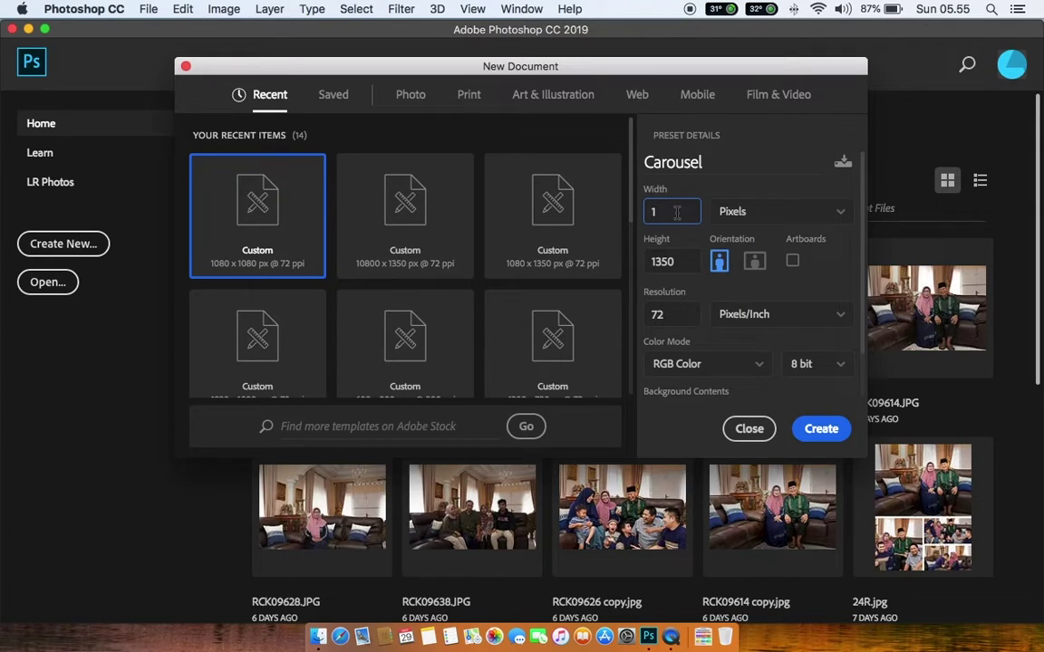
pyautogui.write('80')
pyautogui.write('0')
pyautogui.click(821, 429)
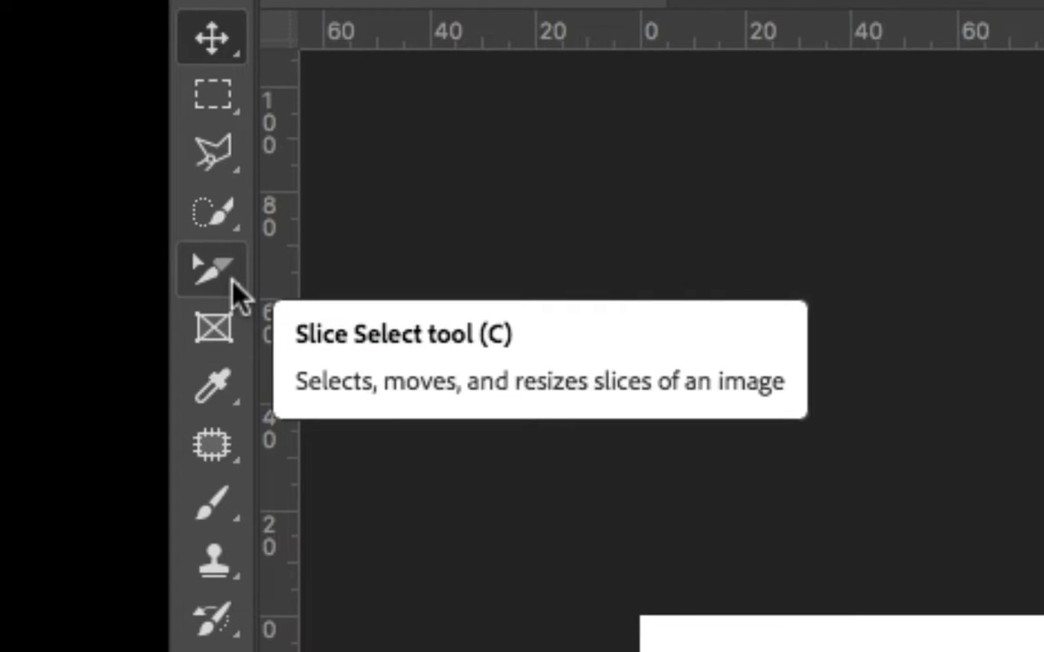
# Switch to the Slice Select Tool from the Crop/Slice tool group.
pyautogui.click(232, 281)
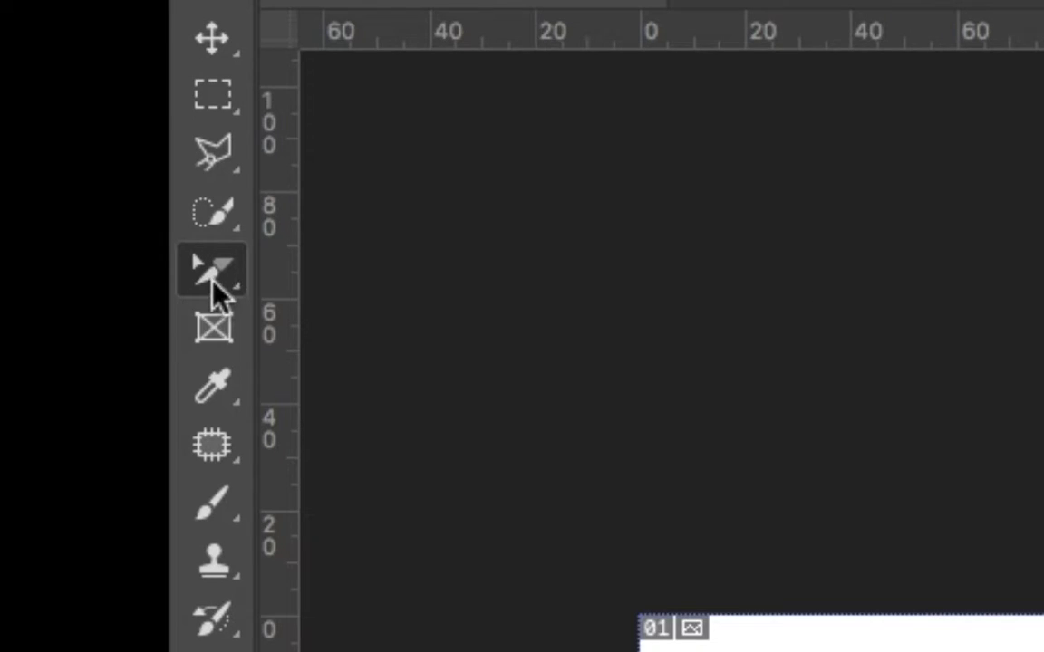
pyautogui.click(211, 281)
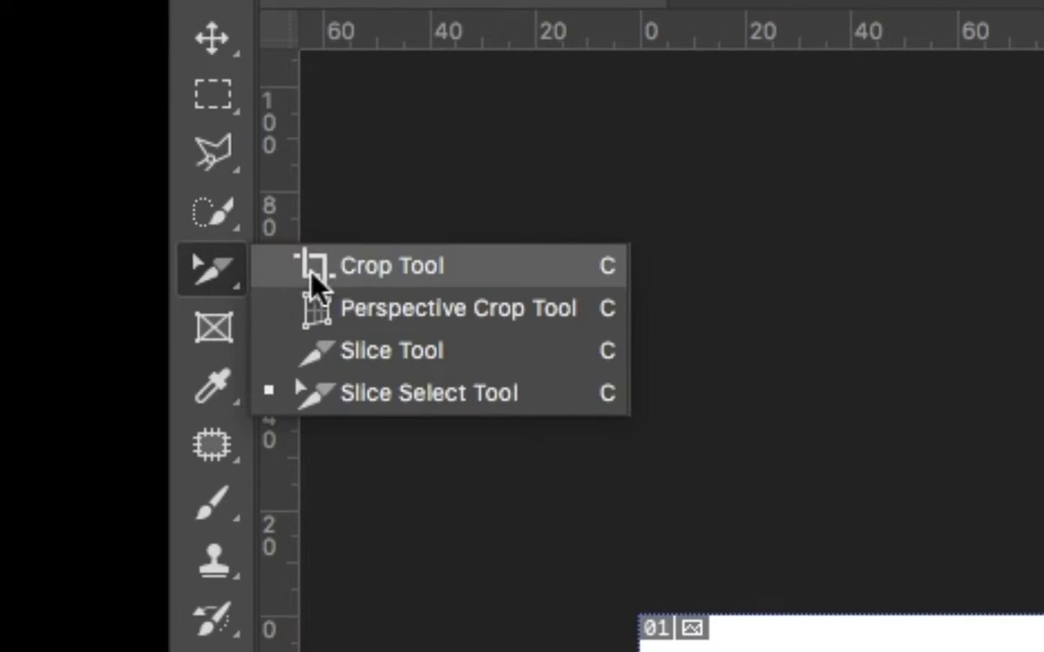
pyautogui.click(312, 268)
pyautogui.moveTo(233, 282); pyautogui.dragTo(381, 398)
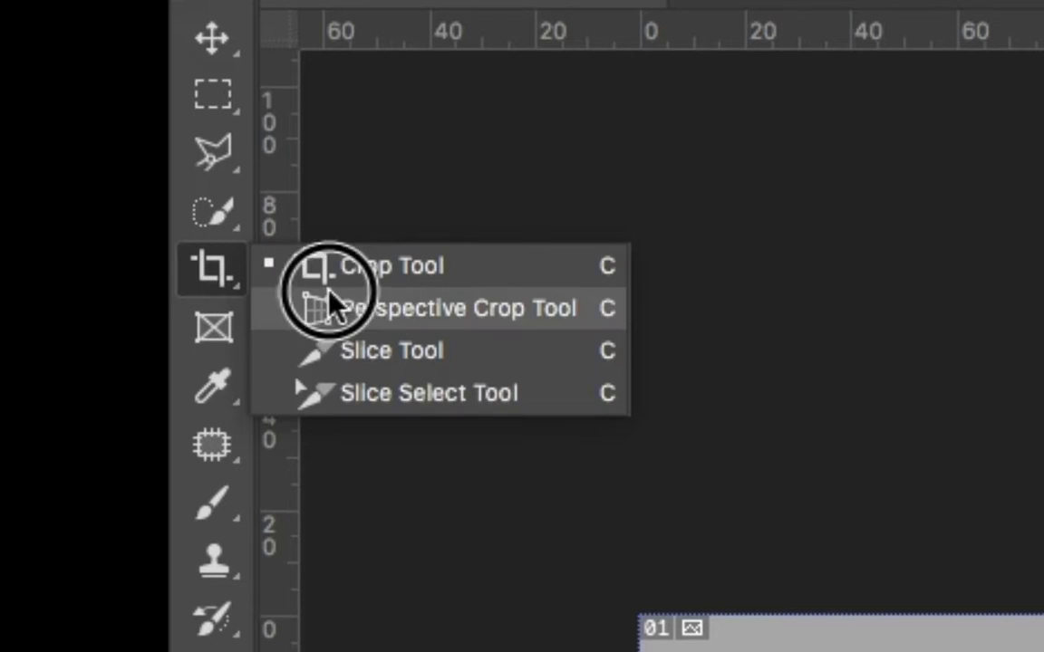
pyautogui.moveTo(380, 396); pyautogui.dragTo(380, 396)
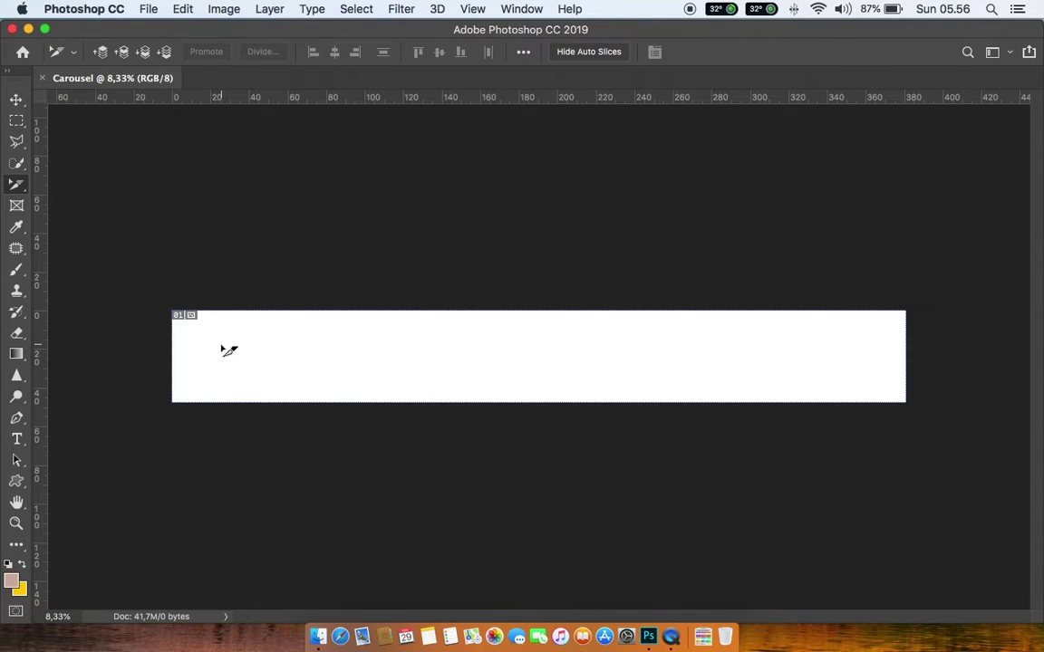
# Divide the canvas slice vertically into 10 slices across.
pyautogui.rightClick(216, 347)
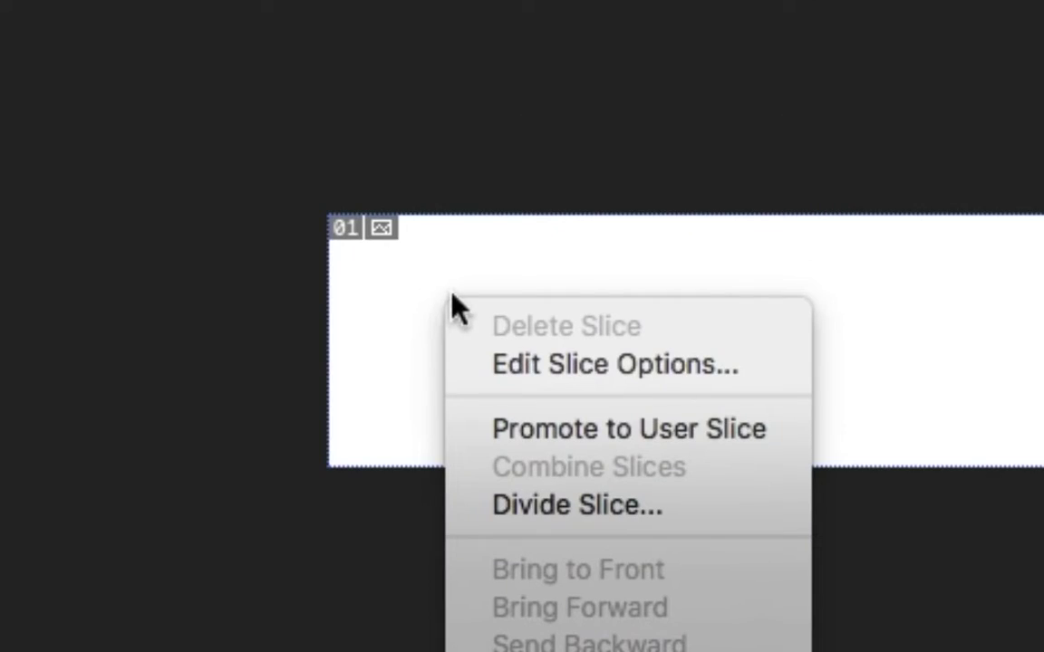
pyautogui.click(582, 508)
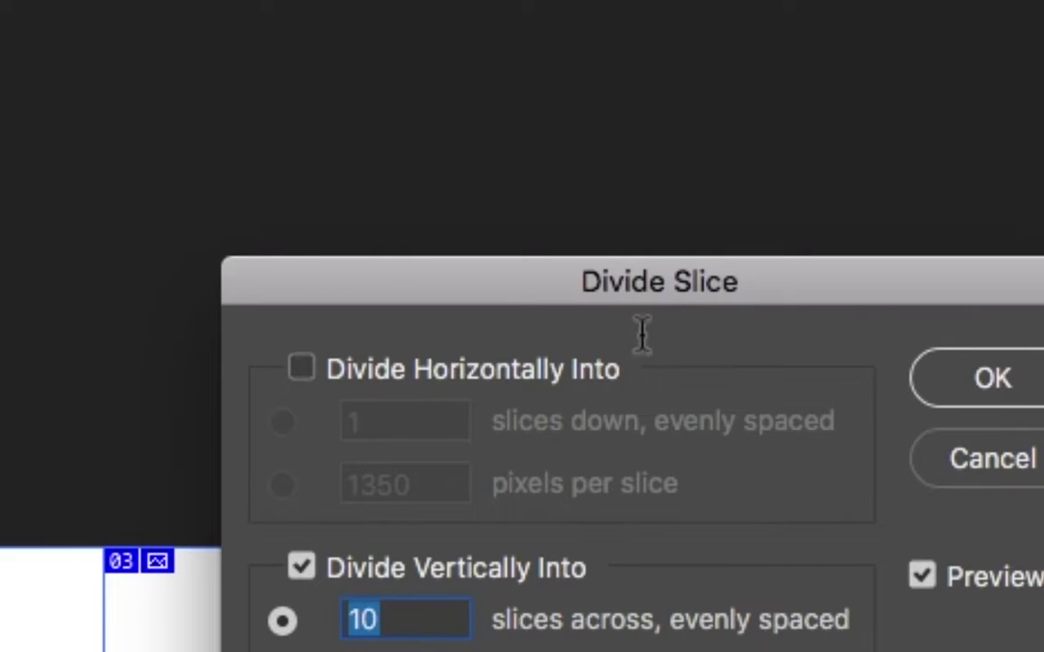
pyautogui.moveTo(640, 287)
pyautogui.mouseDown()
pyautogui.moveTo(516, 117)
pyautogui.moveTo(468, 72)
pyautogui.mouseUp()
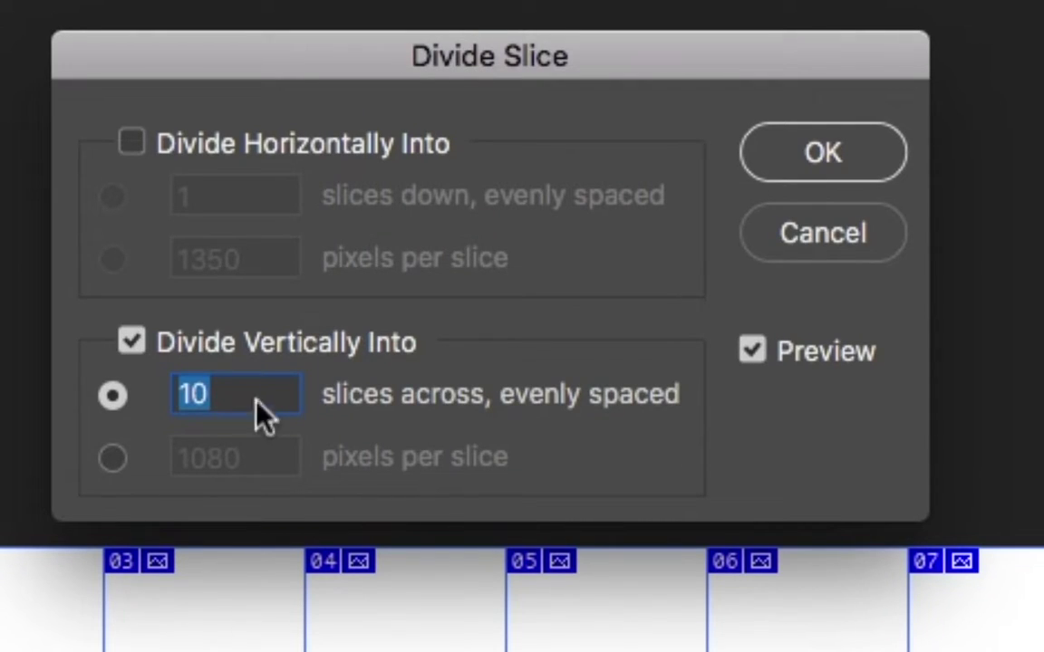
pyautogui.write('5')
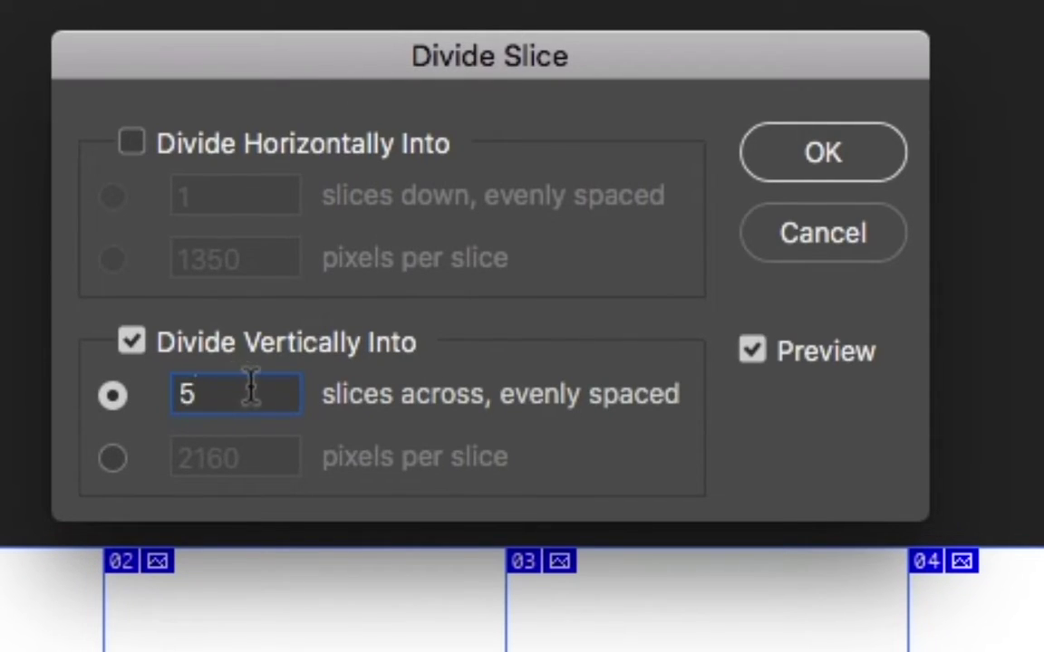
pyautogui.moveTo(246, 390); pyautogui.dragTo(151, 372)
pyautogui.write('10')
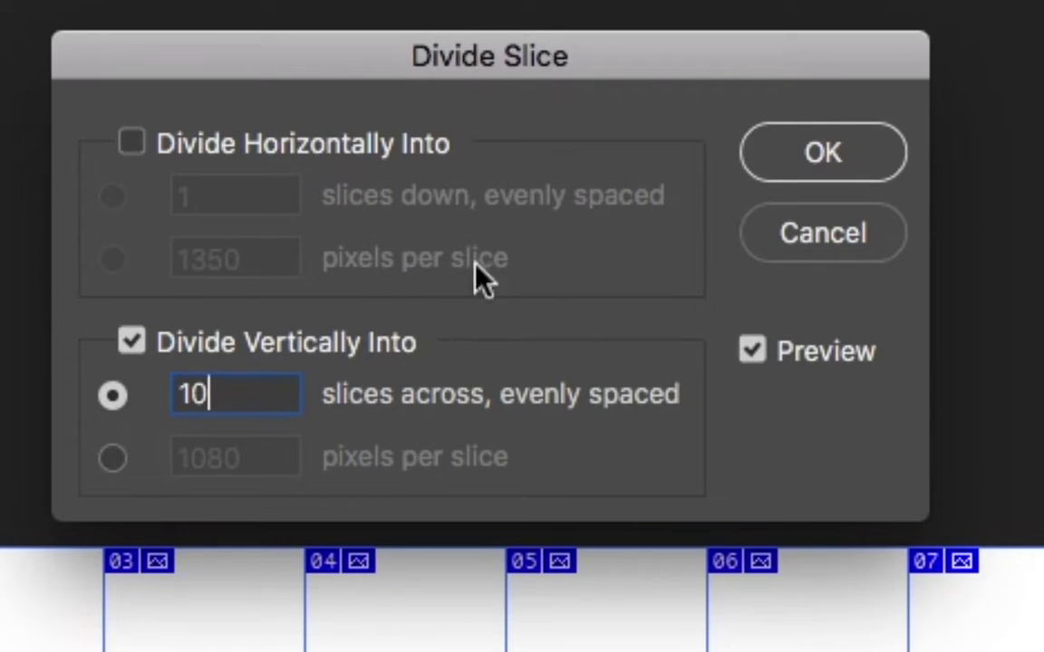
pyautogui.click(824, 167)
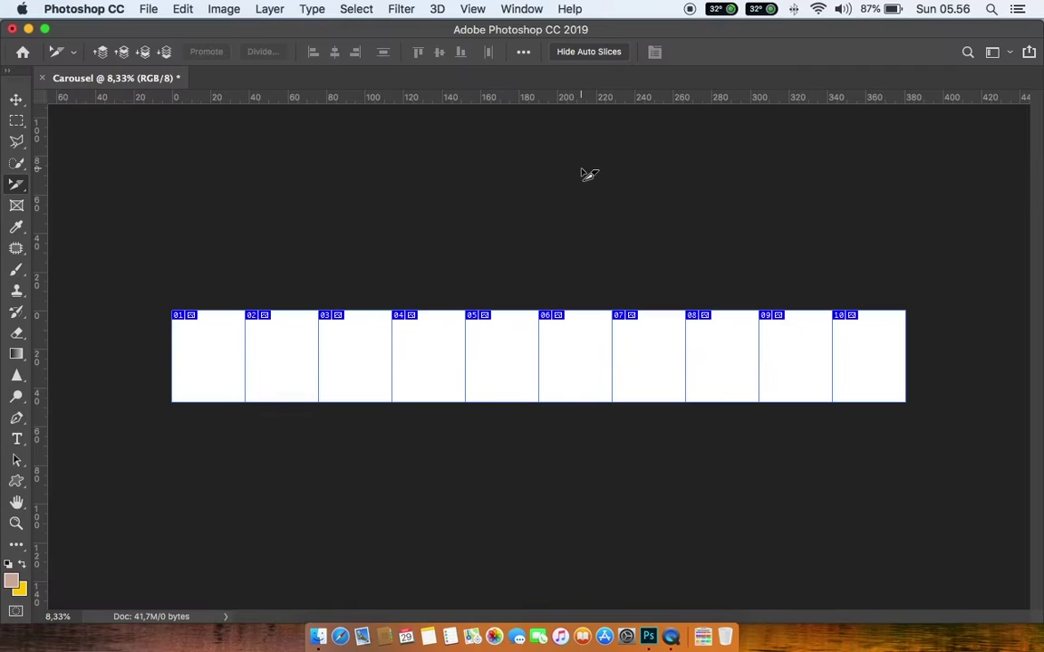
# Zoom in and scroll across the 10 slices to inspect them.
pyautogui.press('super+plus')
pyautogui.press('super+plus')
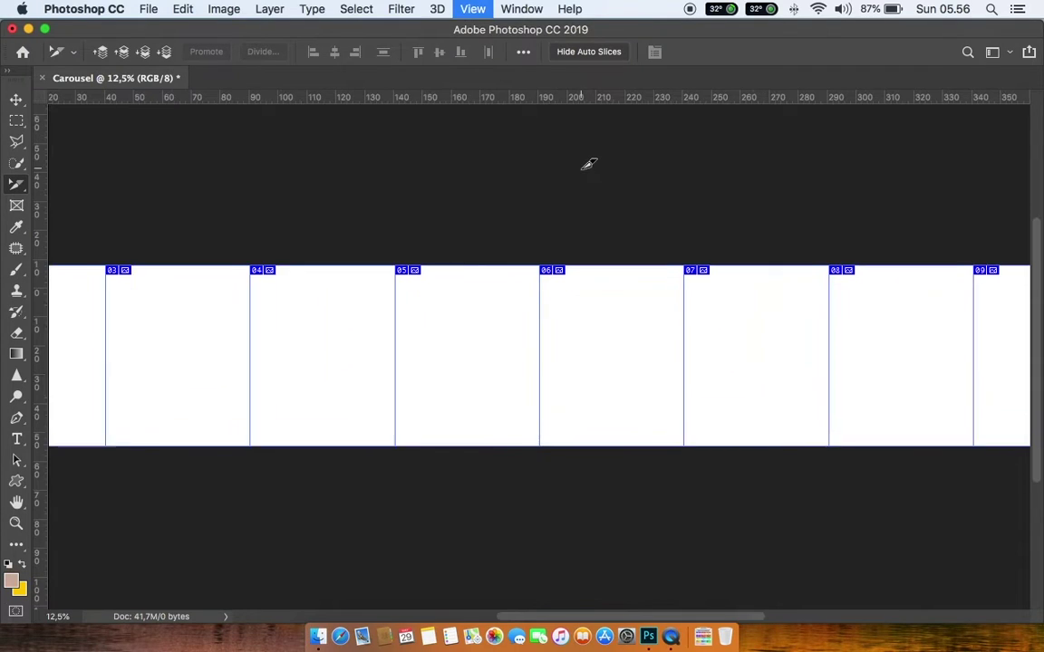
pyautogui.hscroll(-5, 479, 298)
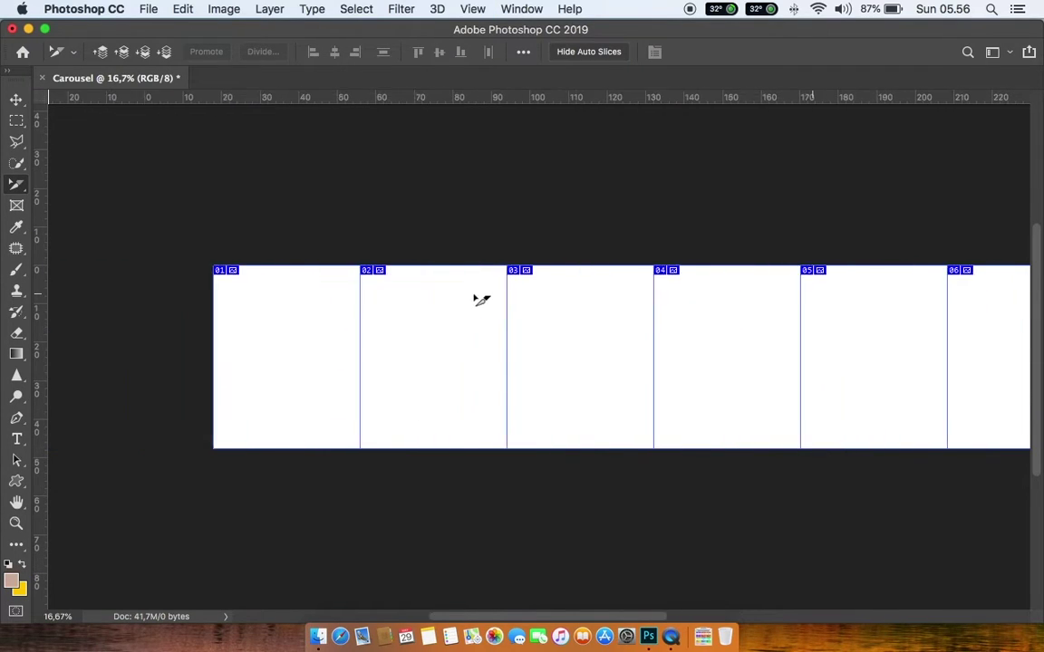
pyautogui.hscroll(-3, 478, 298)
pyautogui.hscroll(2, 480, 299)
pyautogui.hscroll(3, 480, 299)
pyautogui.hscroll(10, 480, 299)
pyautogui.hscroll(3, 481, 299)
pyautogui.hscroll(-4, 480, 299)
pyautogui.hscroll(-5, 480, 299)
pyautogui.hscroll(-5, 480, 299)
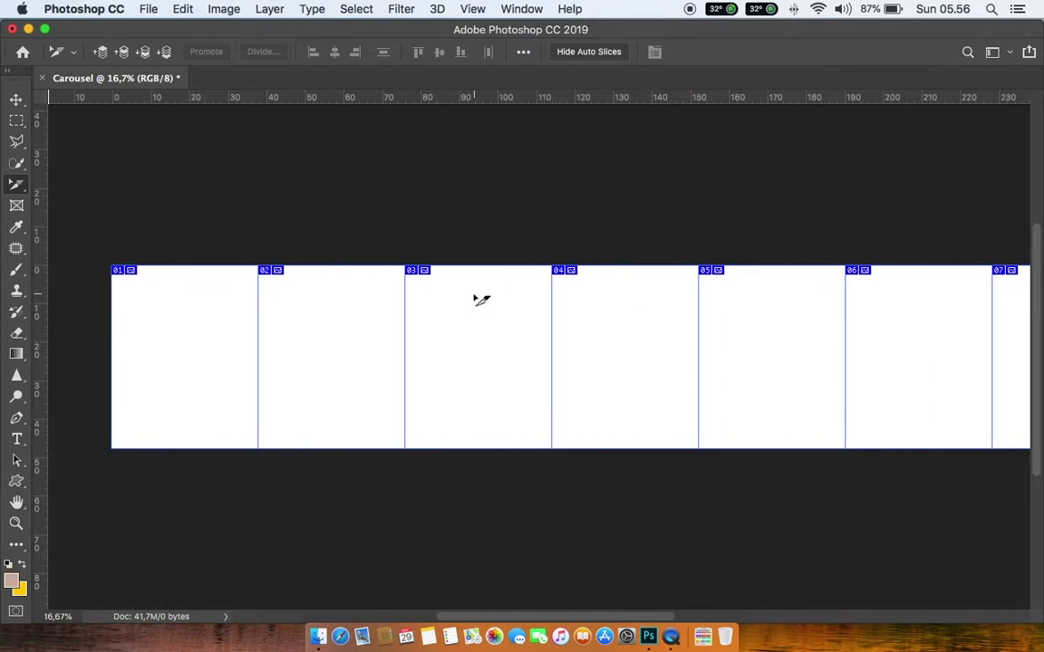
# Select the Move tool and create a new 1080 × 1080 px document.
pyautogui.click(16, 100)
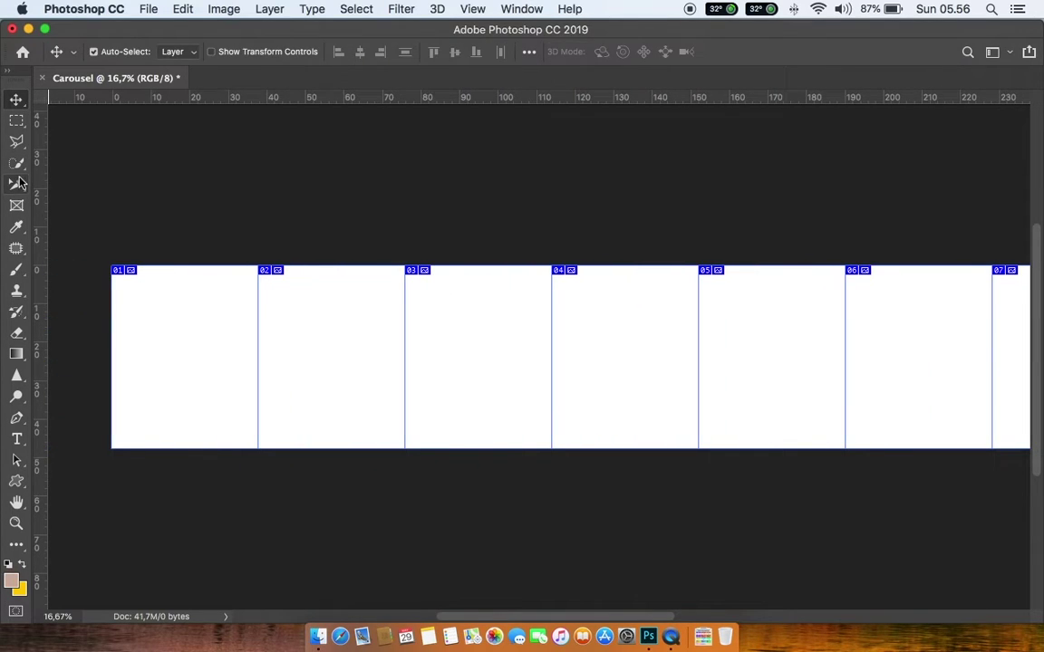
pyautogui.click(146, 10)
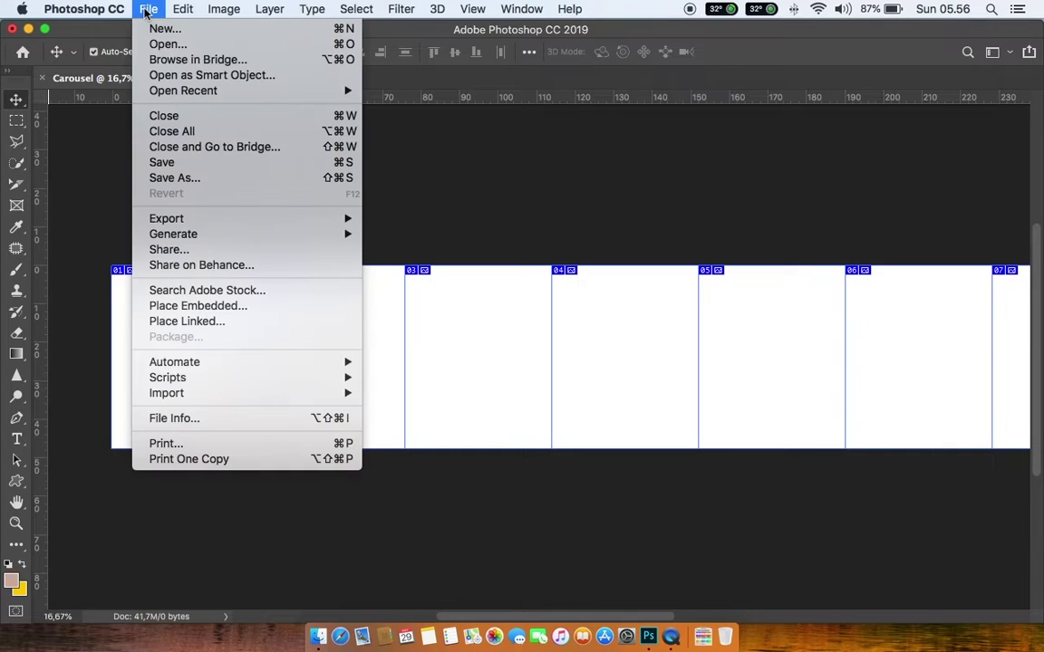
pyautogui.click(160, 28)
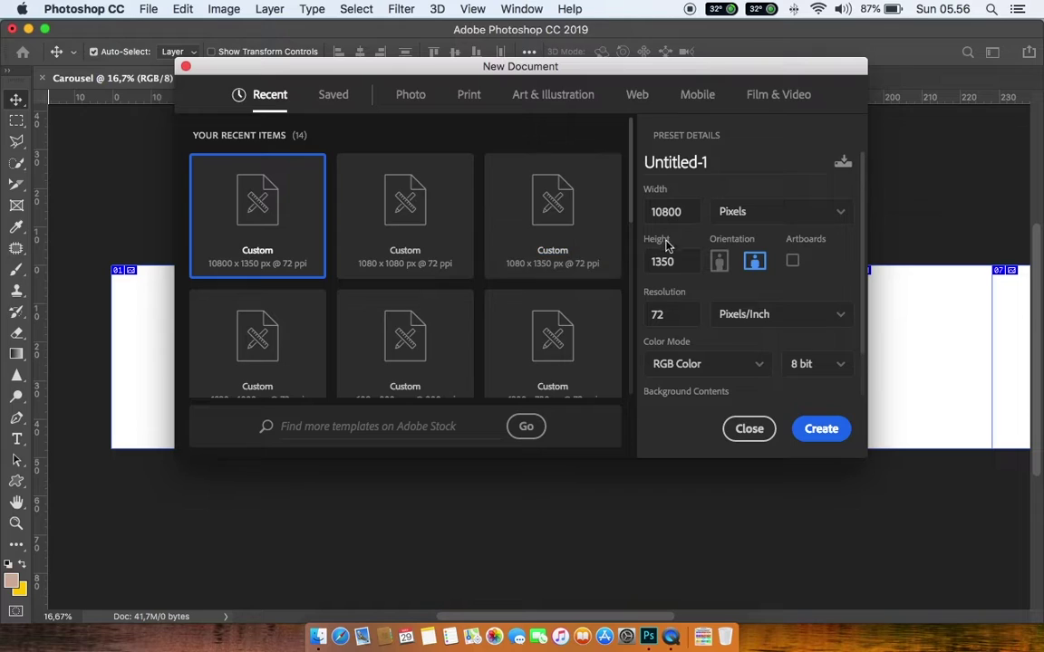
pyautogui.moveTo(686, 212); pyautogui.dragTo(623, 211)
pyautogui.write('1080')
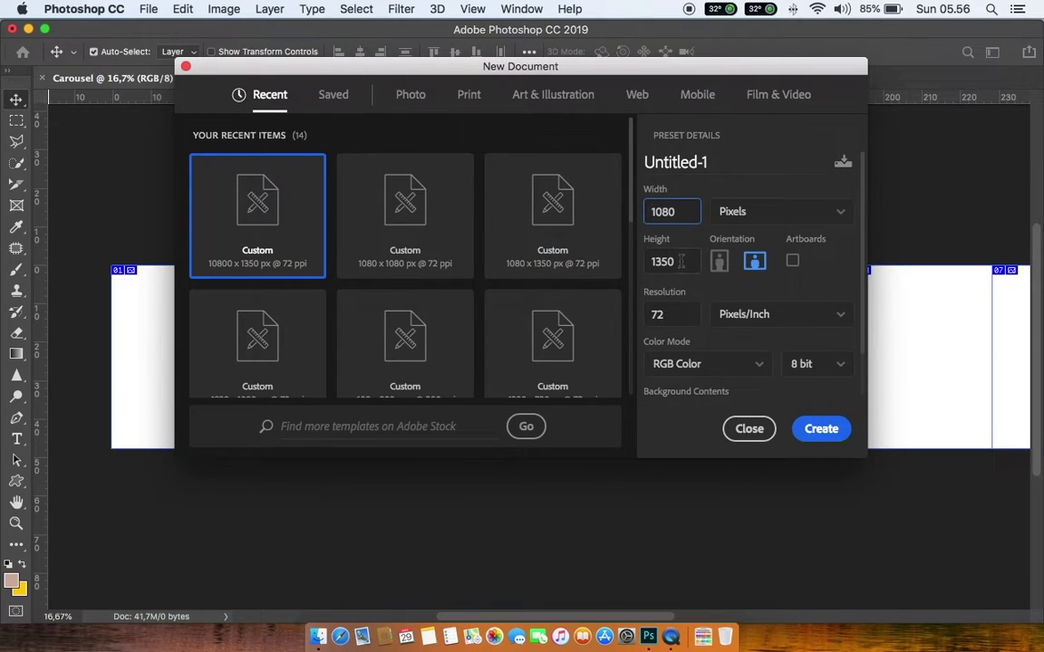
pyautogui.press('Tab')
pyautogui.write('1080')
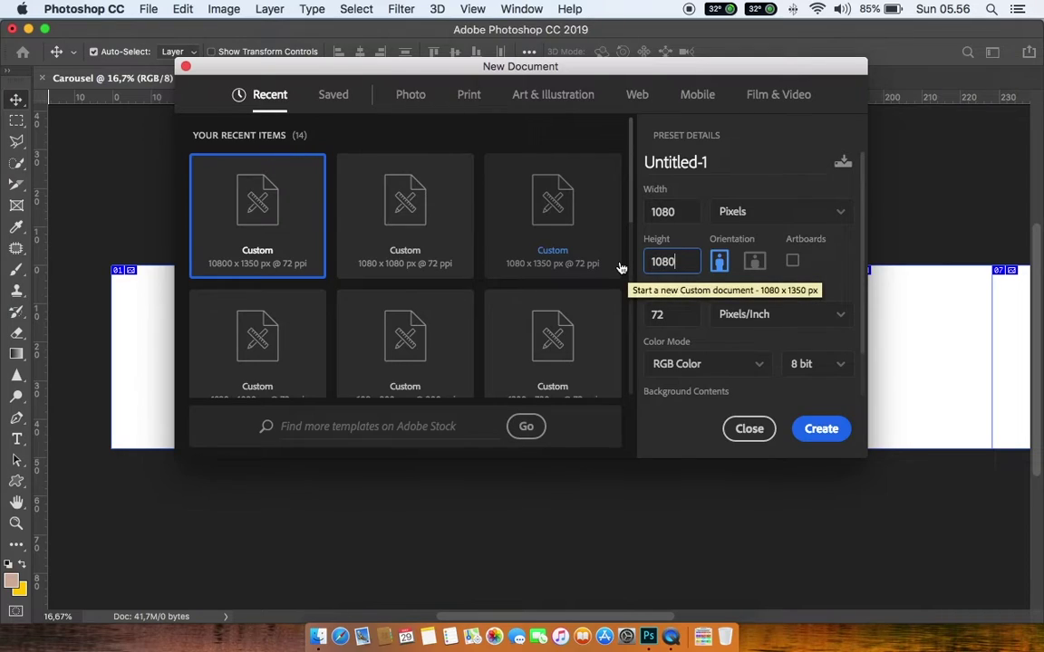
pyautogui.click(816, 430)
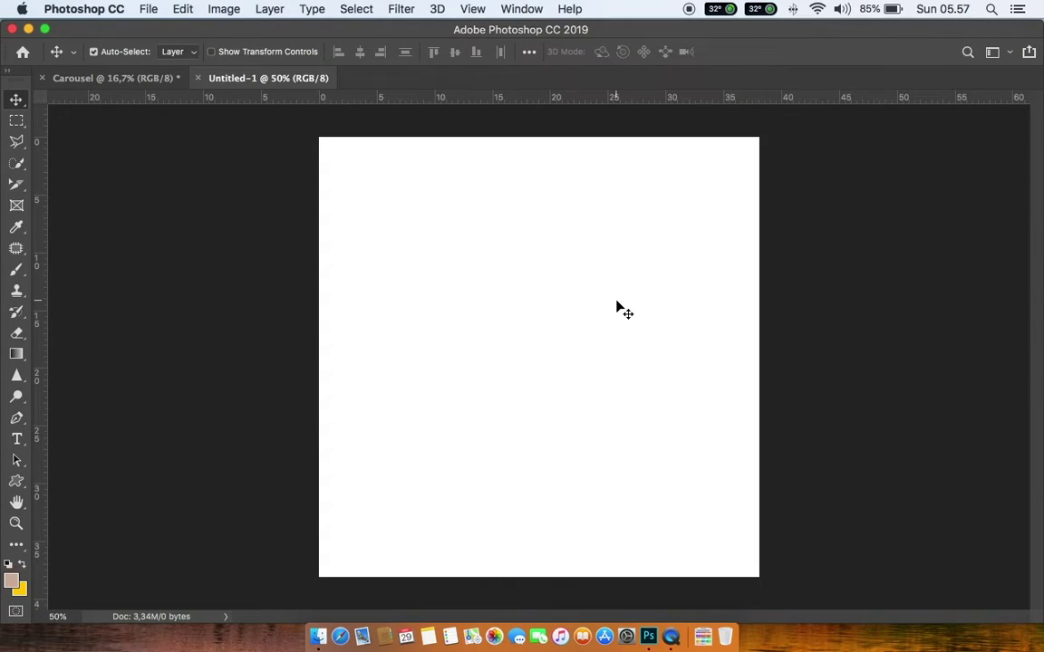
# Fill the new canvas with yellow and drag it into the Carousel document.
pyautogui.press('super+BackSpace')
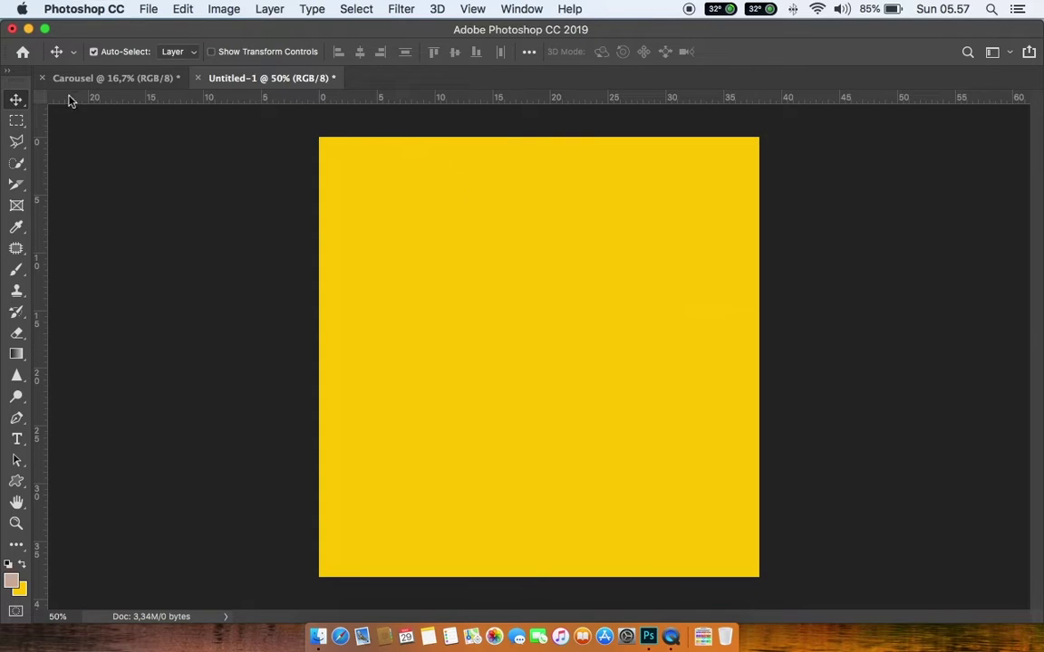
pyautogui.moveTo(243, 82); pyautogui.dragTo(415, 163)
pyautogui.moveTo(562, 245); pyautogui.dragTo(156, 315)
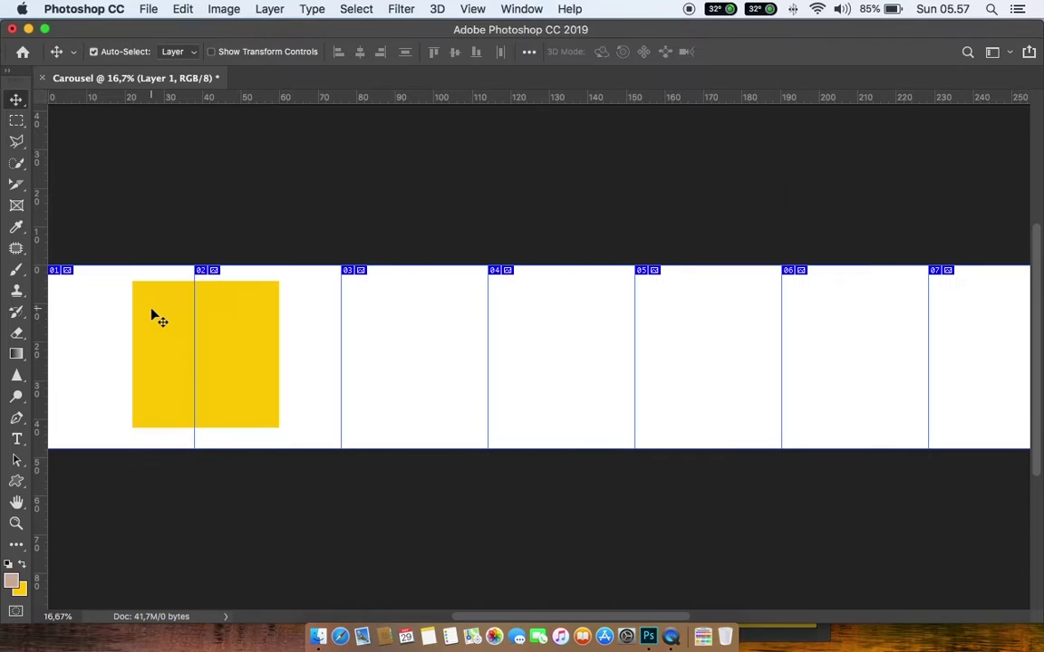
# Fit the yellow square inside slice 01 and add a guide along its top edge.
pyautogui.hscroll(-5, 508, 314)
pyautogui.hscroll(-4, 508, 314)
pyautogui.moveTo(464, 326); pyautogui.dragTo(403, 337)
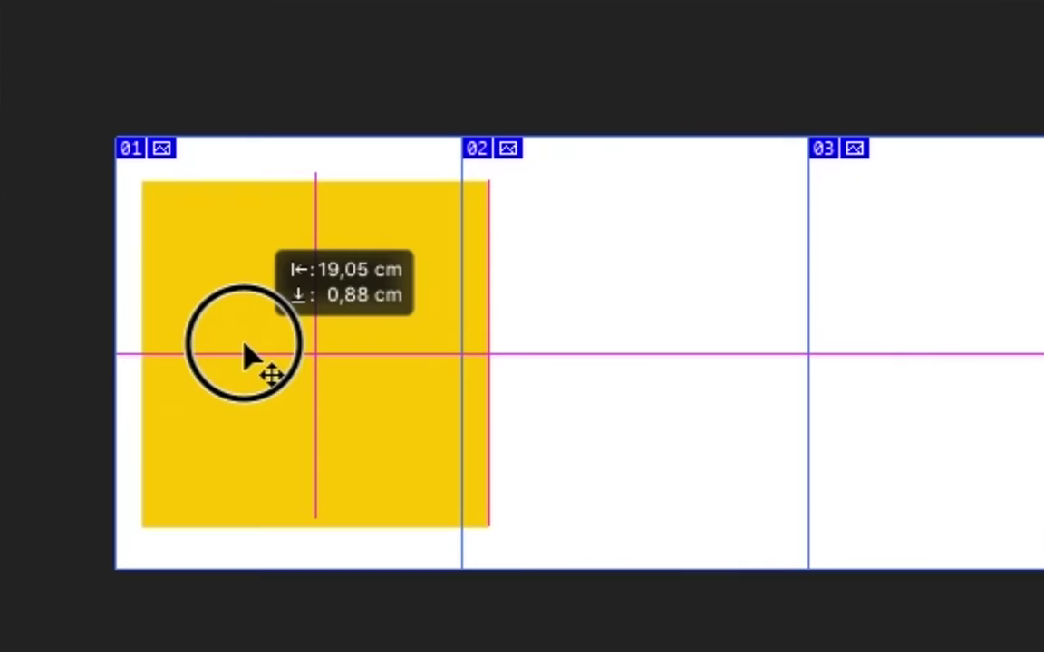
pyautogui.moveTo(245, 354); pyautogui.dragTo(219, 353)
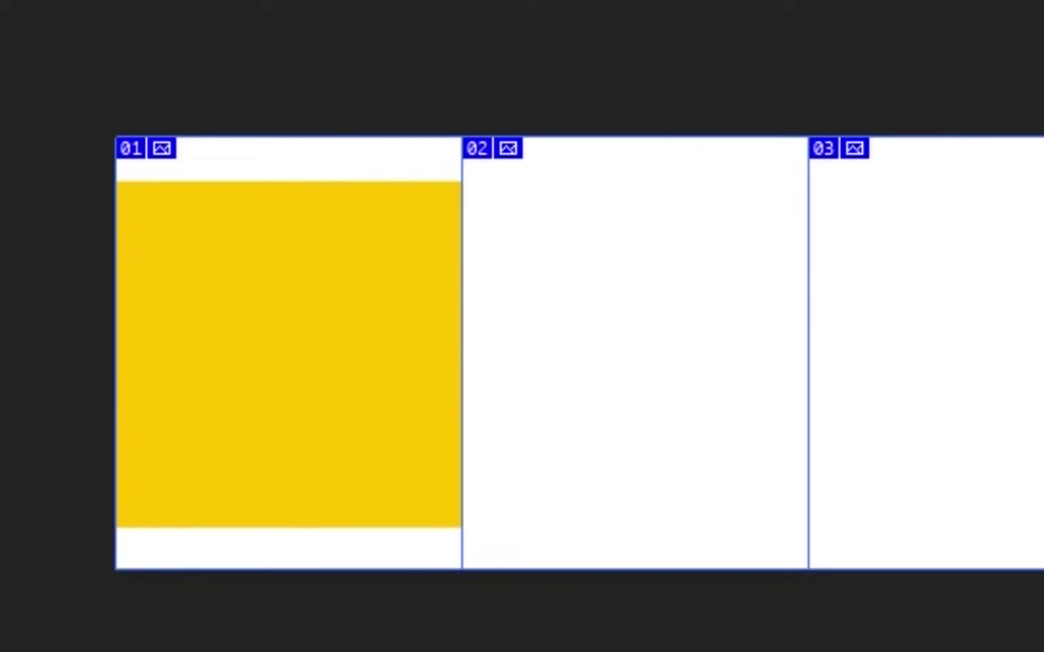
pyautogui.moveTo(312, 32); pyautogui.dragTo(313, 181)
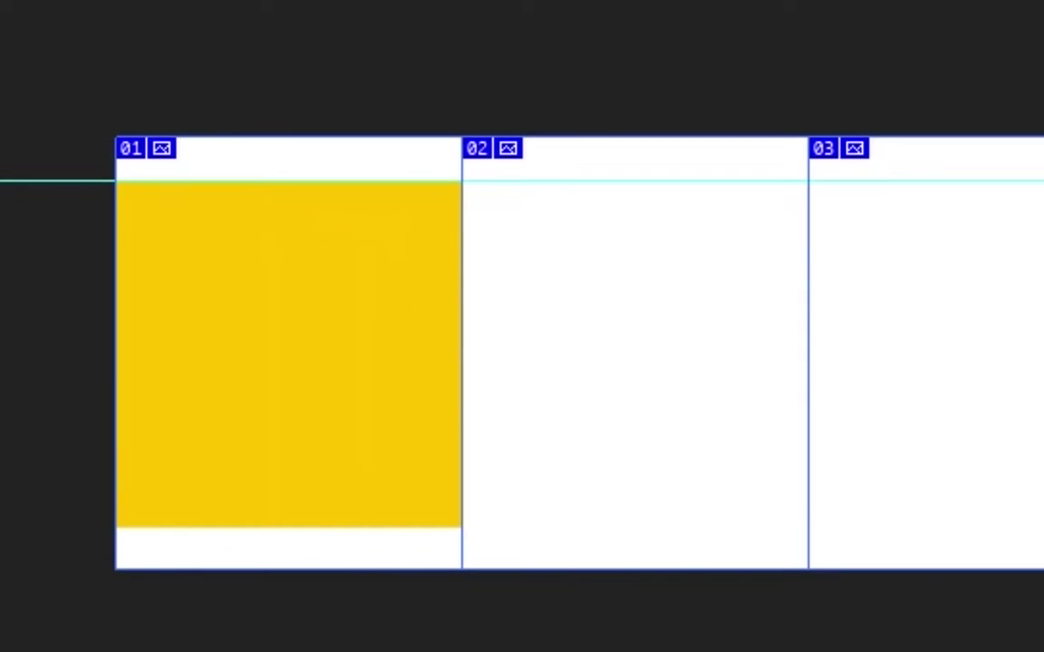
# Add a guide at the square's bottom edge and vertical guides at 2,54 cm and 35,01 cm.
pyautogui.moveTo(249, 36)
pyautogui.mouseDown()
pyautogui.moveTo(294, 366)
pyautogui.moveTo(293, 527)
pyautogui.mouseUp()
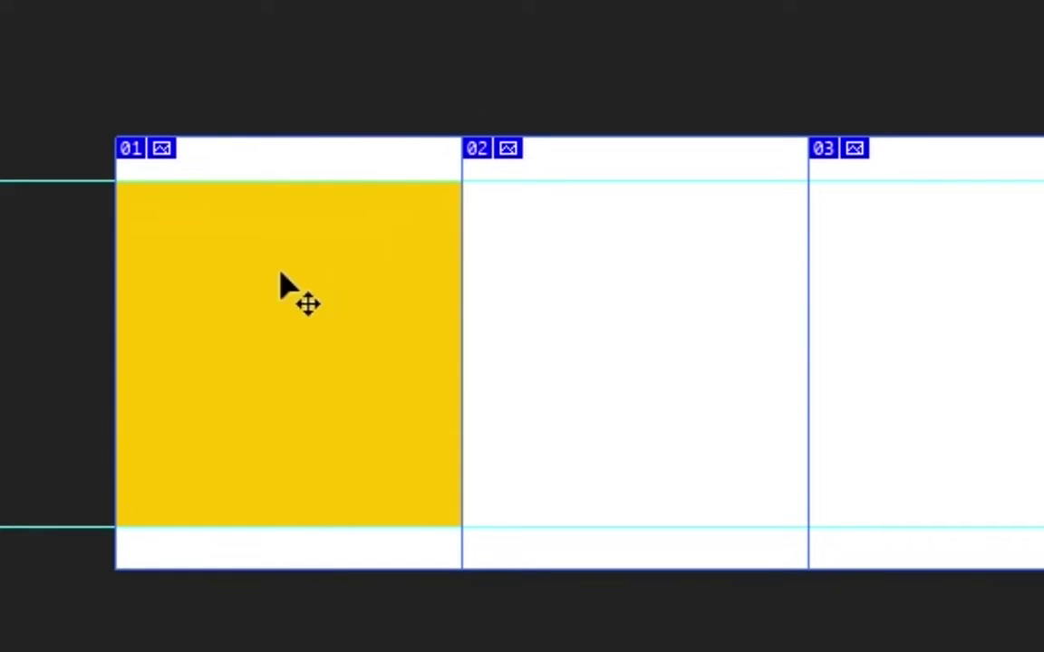
pyautogui.moveTo(1, 237); pyautogui.dragTo(142, 309)
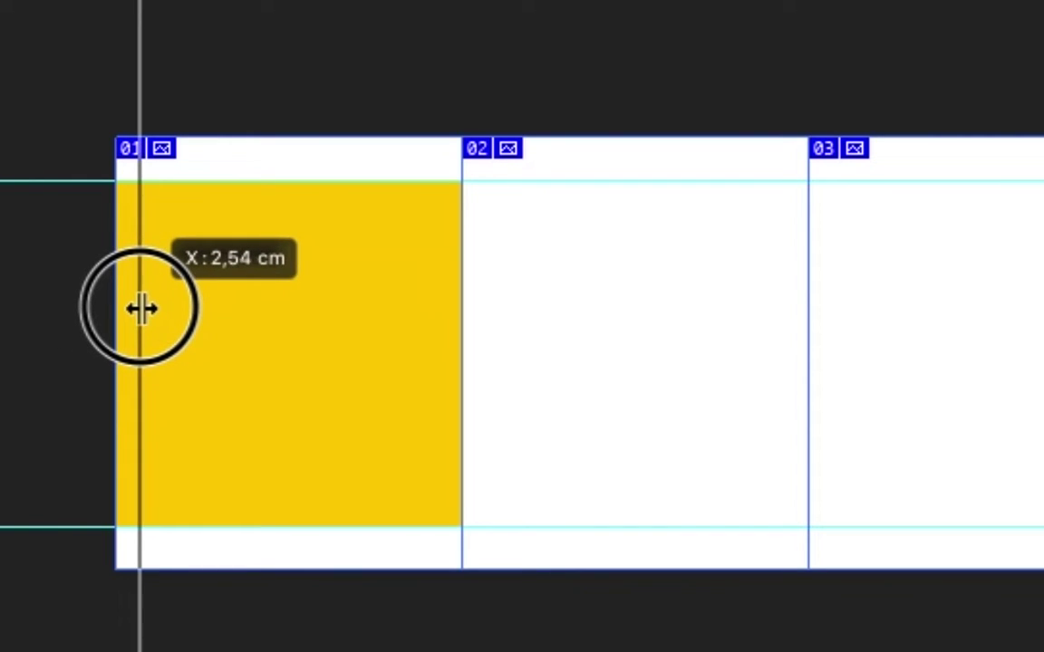
pyautogui.moveTo(141, 309); pyautogui.dragTo(140, 309)
pyautogui.moveTo(1, 308); pyautogui.dragTo(436, 314)
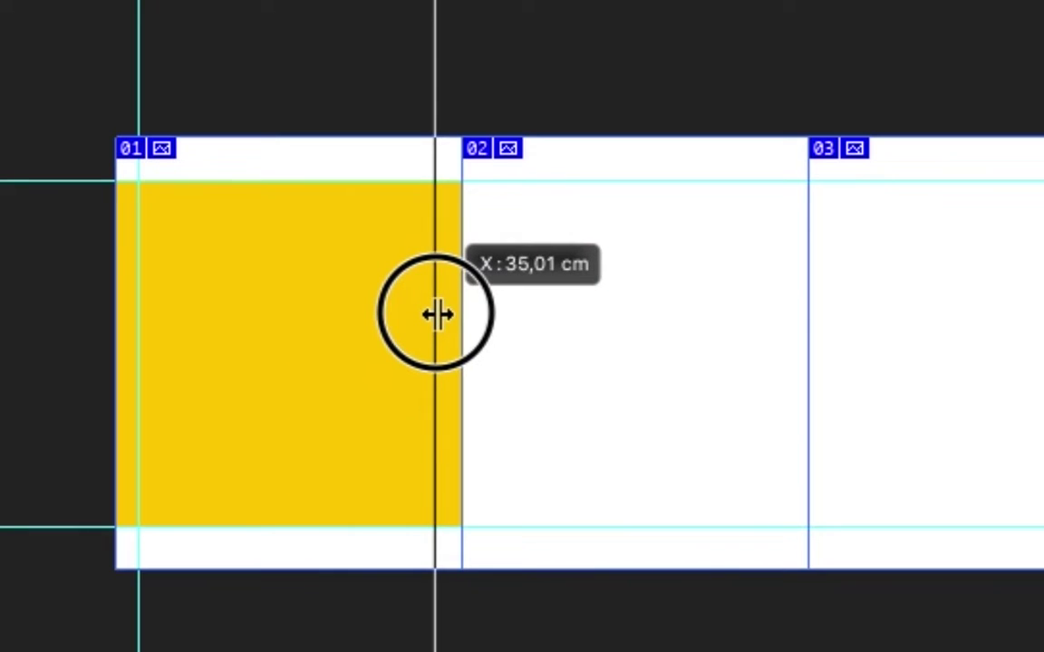
pyautogui.moveTo(437, 314); pyautogui.dragTo(437, 314)
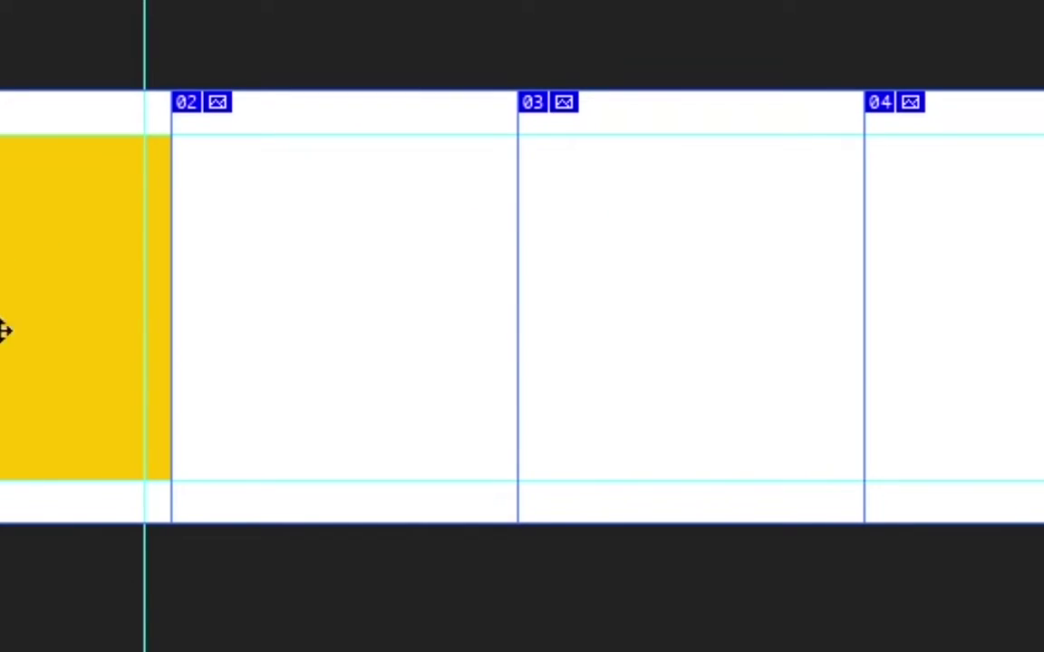
pyautogui.hscroll(5, 18, 332)
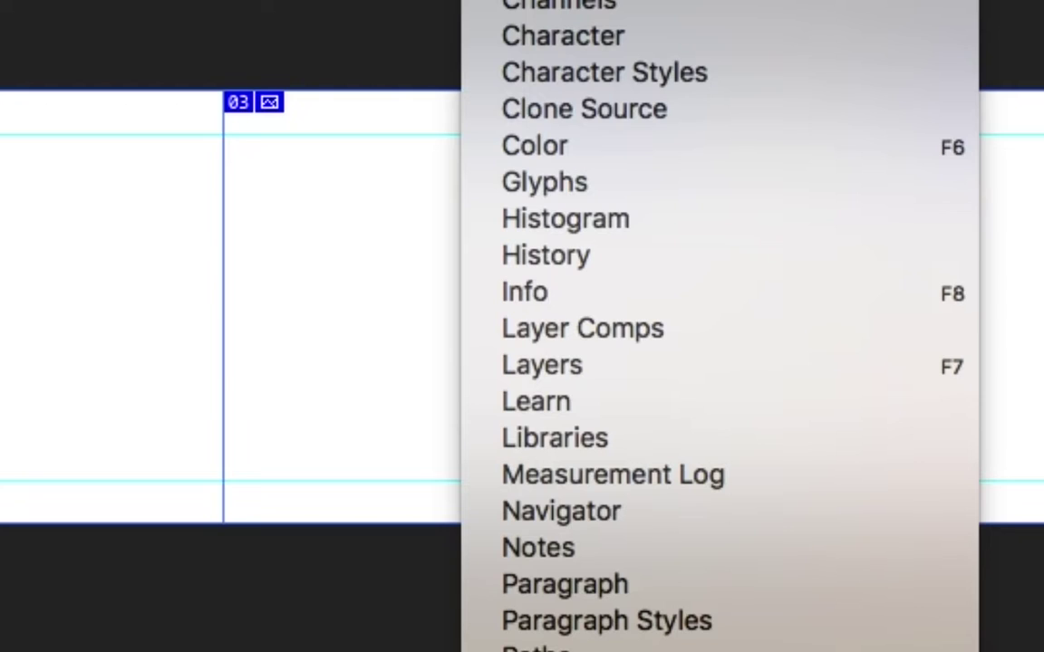
# Show the Layers panel and duplicate the yellow rectangle into slices 02 and 03.
pyautogui.click(589, 362)
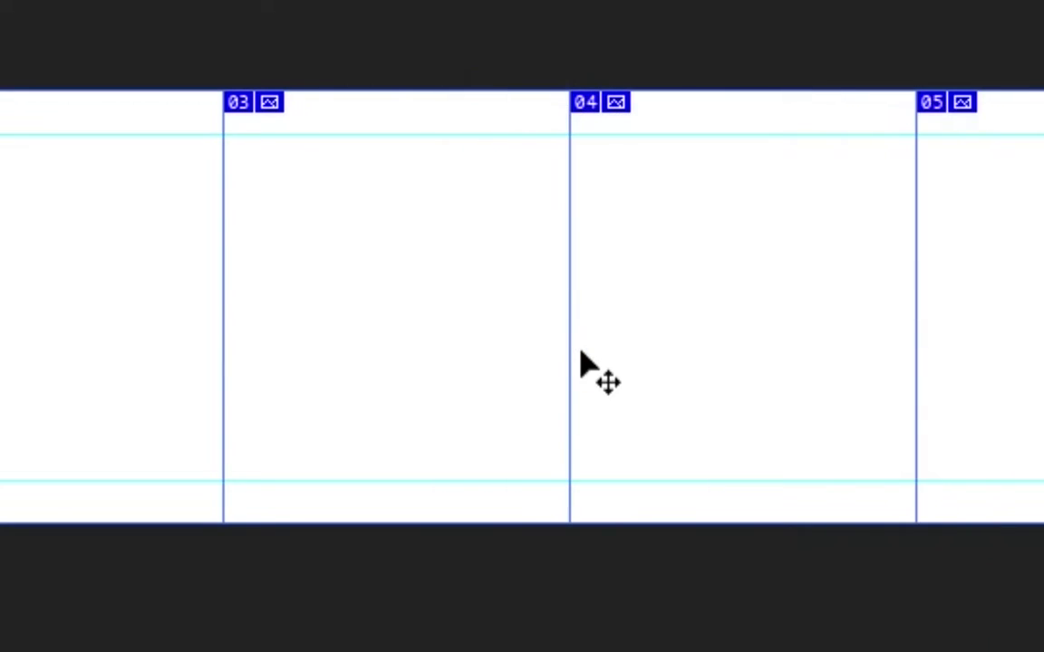
pyautogui.moveTo(685, 9); pyautogui.dragTo(1033, 109)
pyautogui.moveTo(0, 308); pyautogui.dragTo(18, 299)
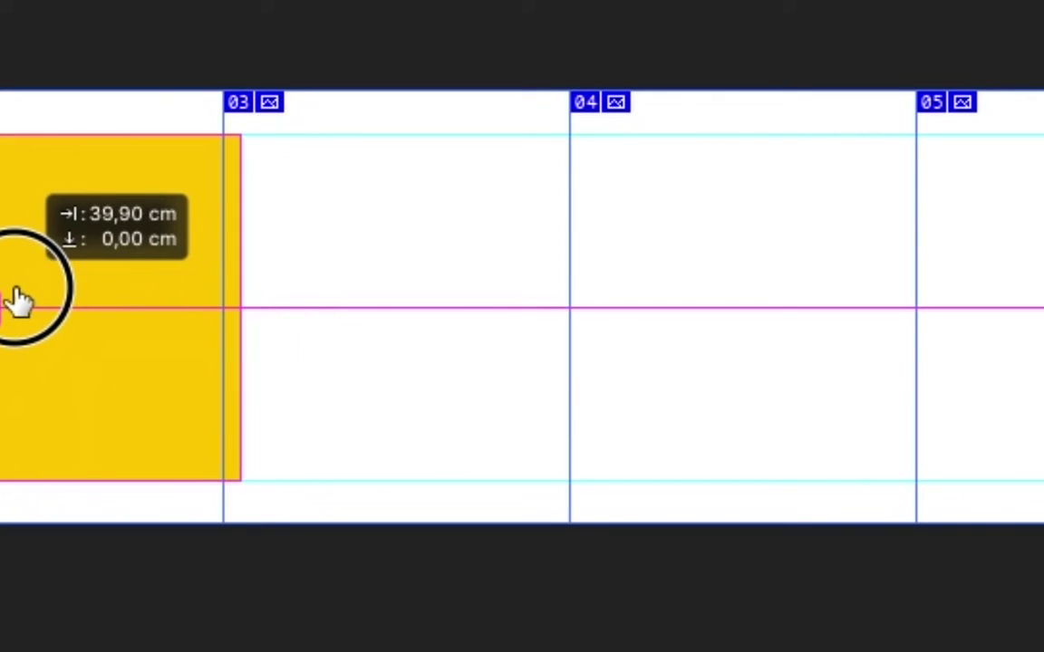
pyautogui.moveTo(19, 299); pyautogui.dragTo(5, 302)
pyautogui.moveTo(52, 257); pyautogui.dragTo(408, 258)
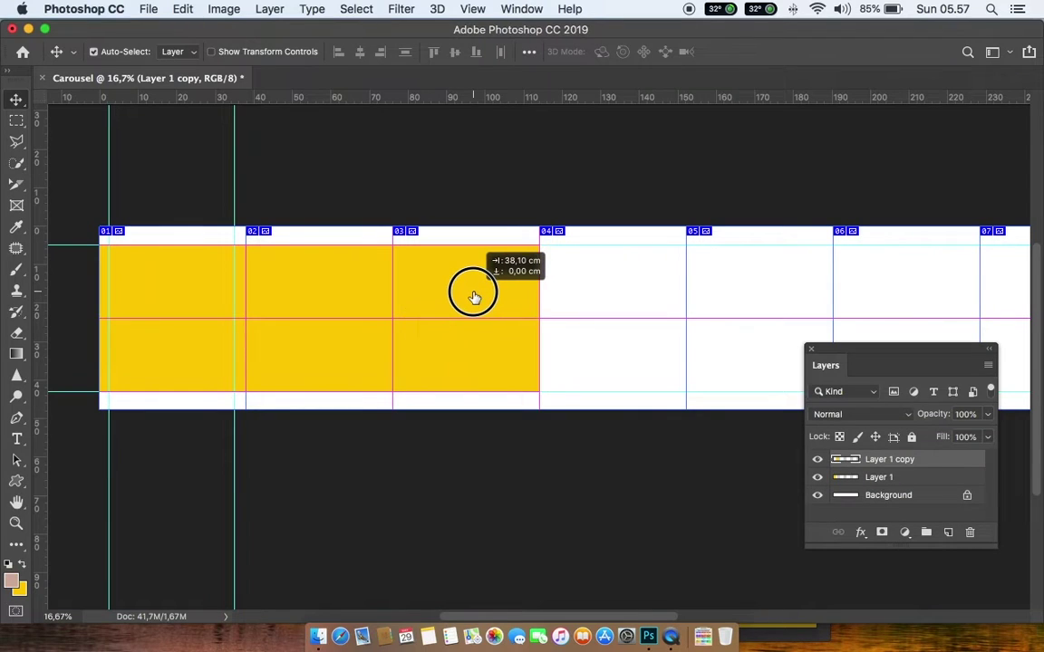
pyautogui.moveTo(473, 297)
pyautogui.mouseDown()
pyautogui.moveTo(608, 301)
pyautogui.moveTo(645, 340)
pyautogui.mouseUp()
# Duplicate the yellow rectangle into the remaining slices through slice 10.
pyautogui.hscroll(2, 563, 338)
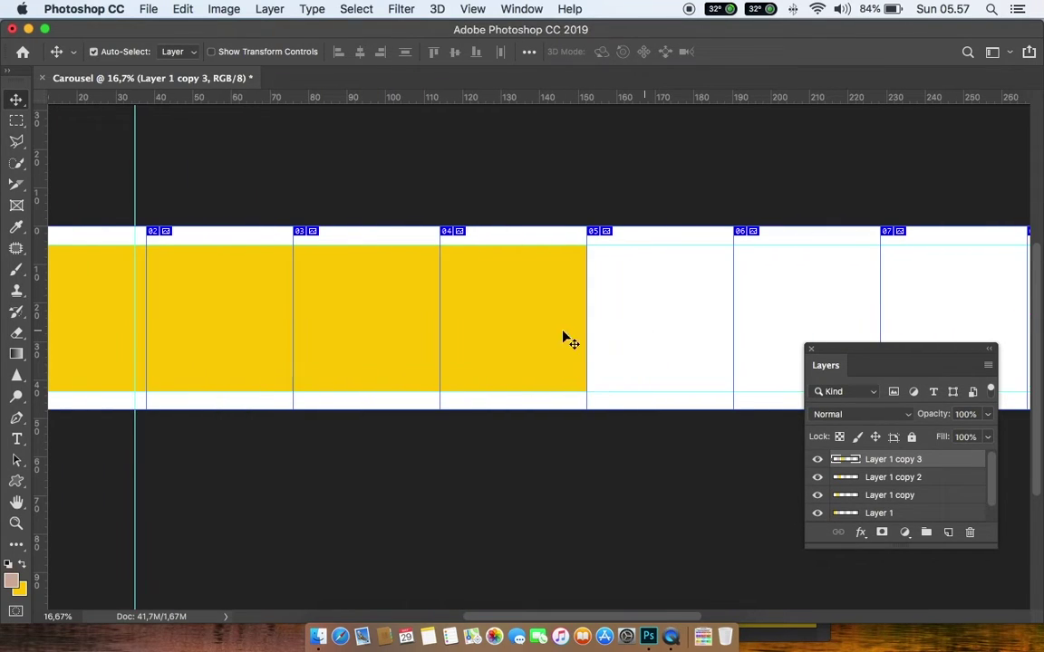
pyautogui.moveTo(517, 335); pyautogui.dragTo(722, 326)
pyautogui.hscroll(3, 671, 334)
pyautogui.moveTo(327, 310); pyautogui.dragTo(620, 310)
pyautogui.moveTo(599, 298)
pyautogui.mouseDown()
pyautogui.moveTo(746, 298)
pyautogui.moveTo(609, 333)
pyautogui.mouseUp()
pyautogui.hscroll(-2, 617, 335)
pyautogui.hscroll(-3, 617, 336)
pyautogui.hscroll(-3, 616, 335)
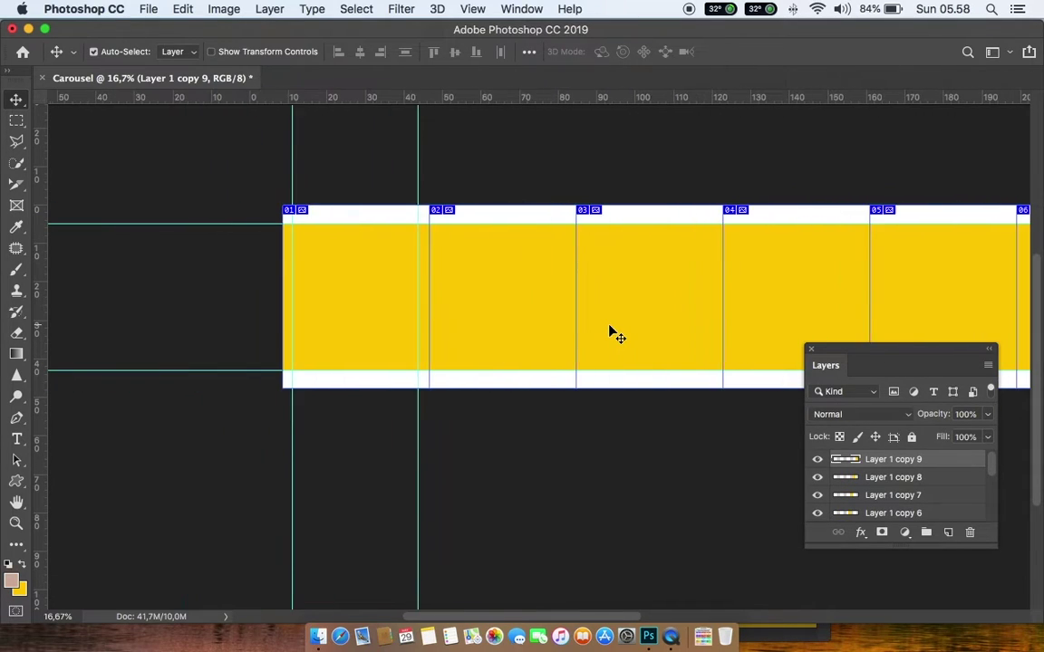
pyautogui.hscroll(-3, 616, 336)
pyautogui.scroll(-1, 616, 335)
pyautogui.hscroll(3, 612, 334)
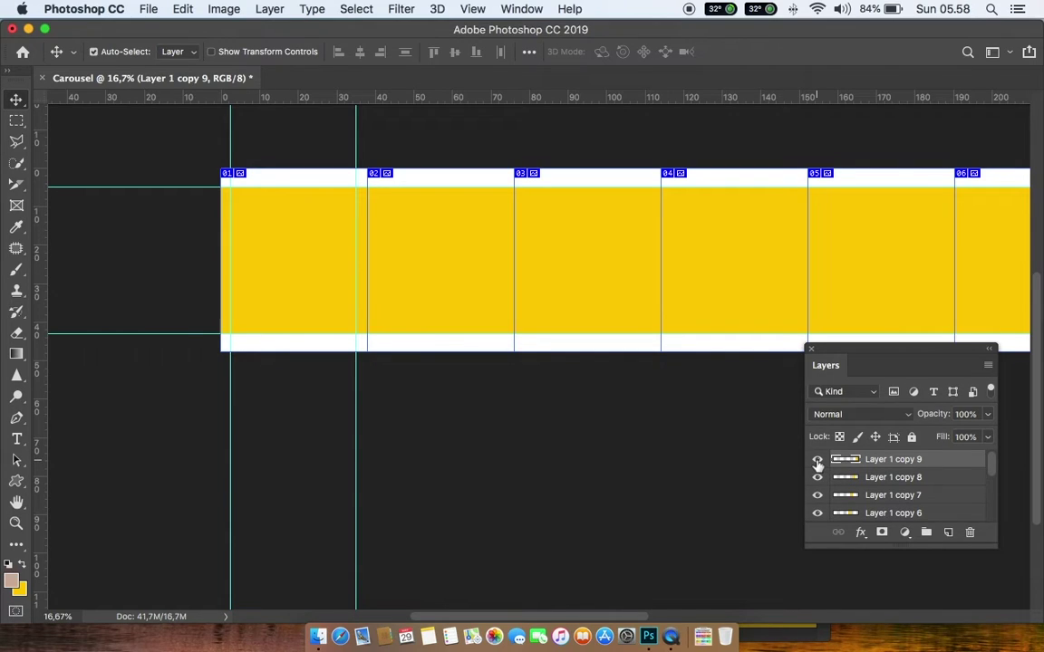
# Hide the Layer 1 copy layers in the Layers panel.
pyautogui.moveTo(817, 461); pyautogui.dragTo(817, 513)
pyautogui.scroll(-3, 827, 491)
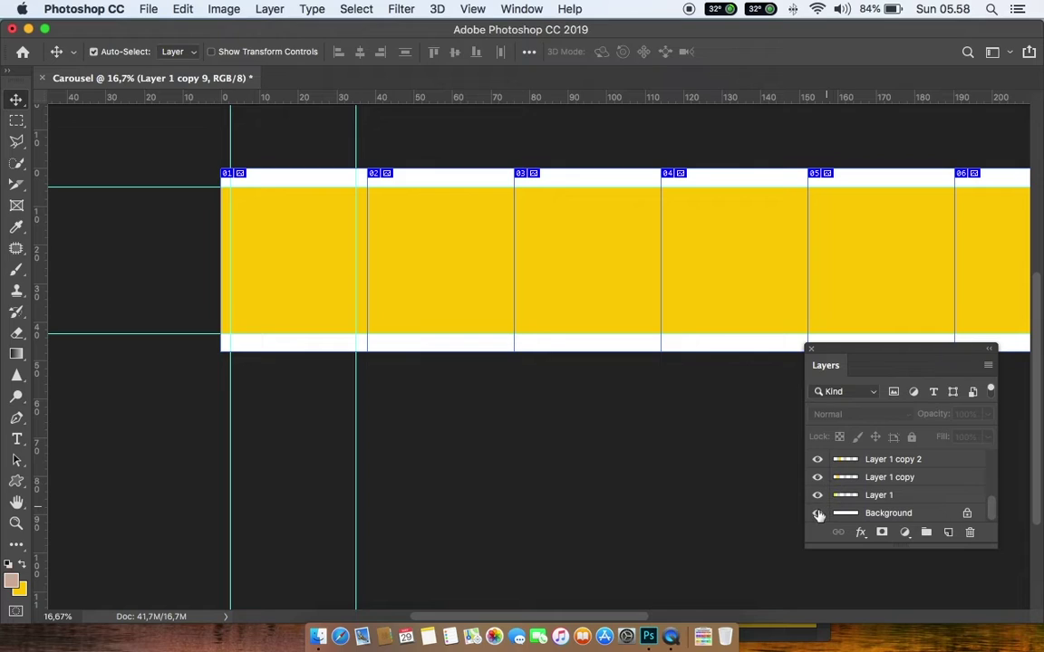
pyautogui.moveTo(817, 495); pyautogui.dragTo(817, 460)
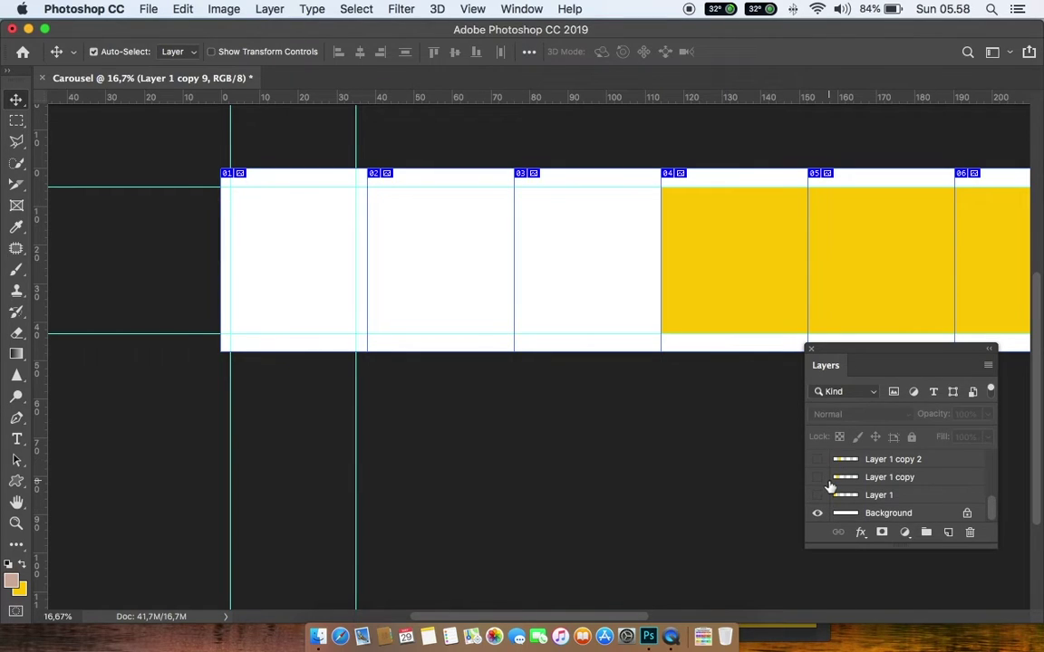
pyautogui.scroll(1, 830, 487)
pyautogui.click(817, 464)
pyautogui.scroll(-1, 877, 504)
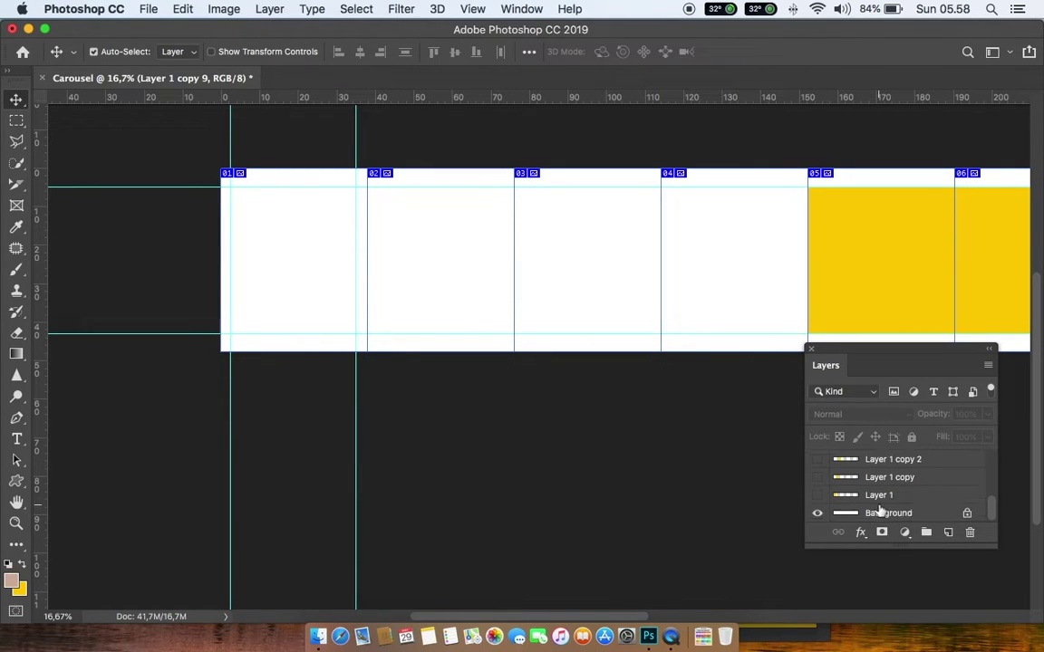
# Select Layer 1 with all its copies and delete them, leaving only the Background.
pyautogui.click(878, 496)
pyautogui.scroll(5, 879, 501)
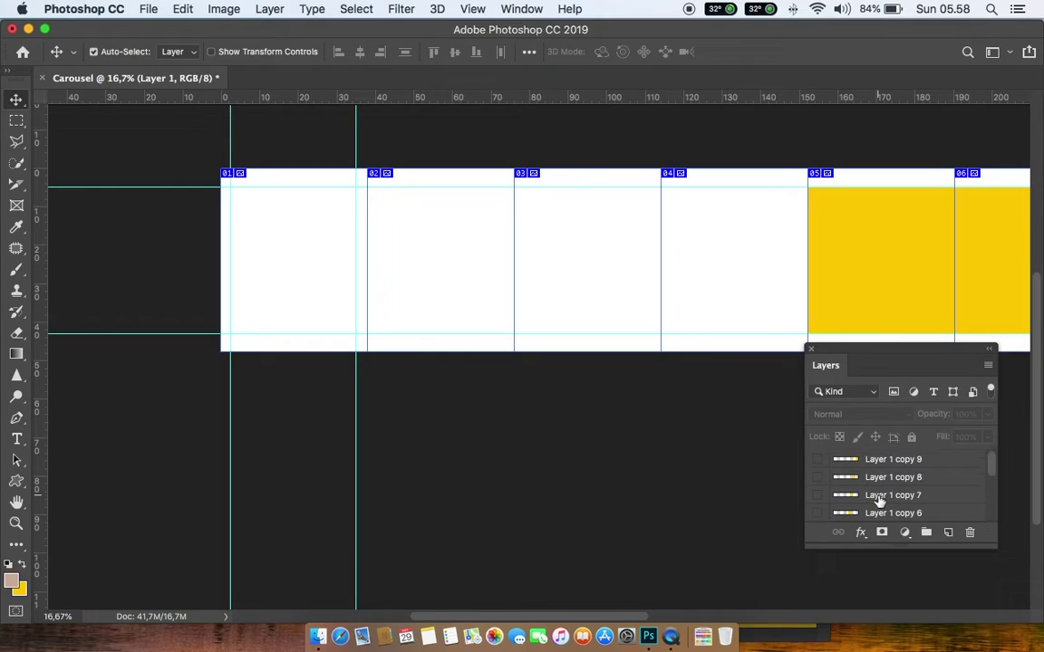
pyautogui.keyDown('shift'); pyautogui.click(871, 466); pyautogui.keyUp('shift')
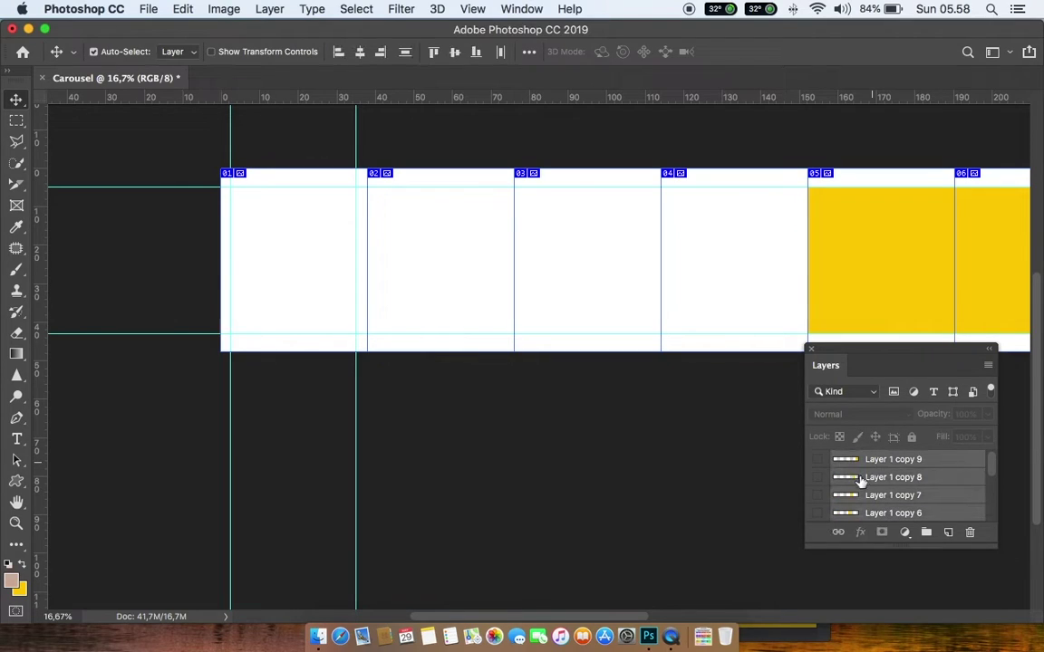
pyautogui.moveTo(841, 485); pyautogui.dragTo(970, 532)
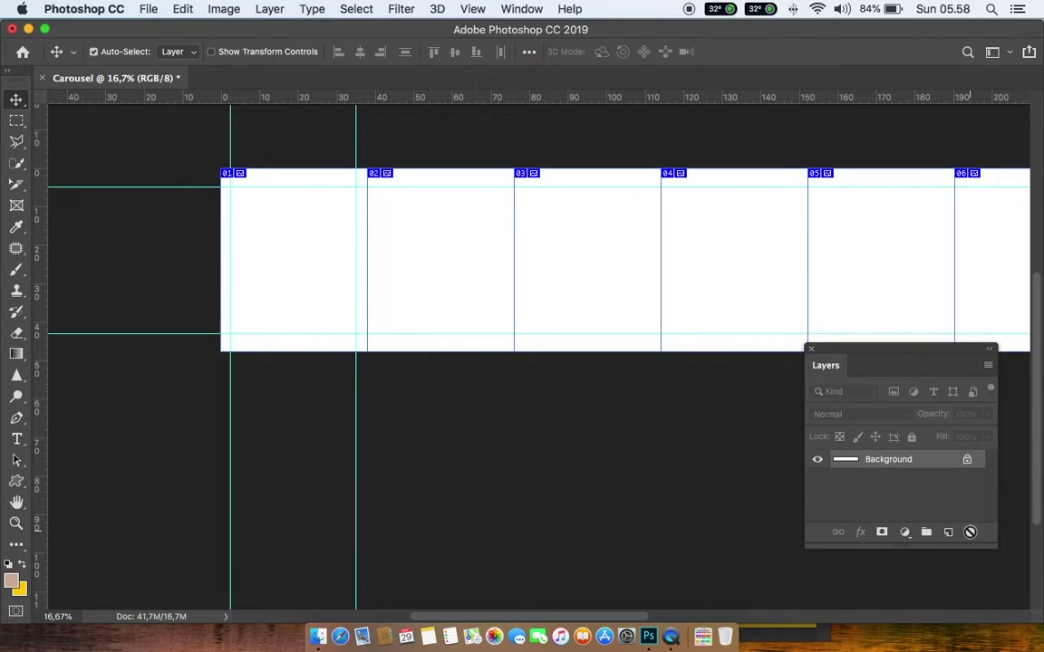
pyautogui.hscroll(1, 654, 482)
pyautogui.hscroll(4, 654, 483)
pyautogui.hscroll(5, 654, 482)
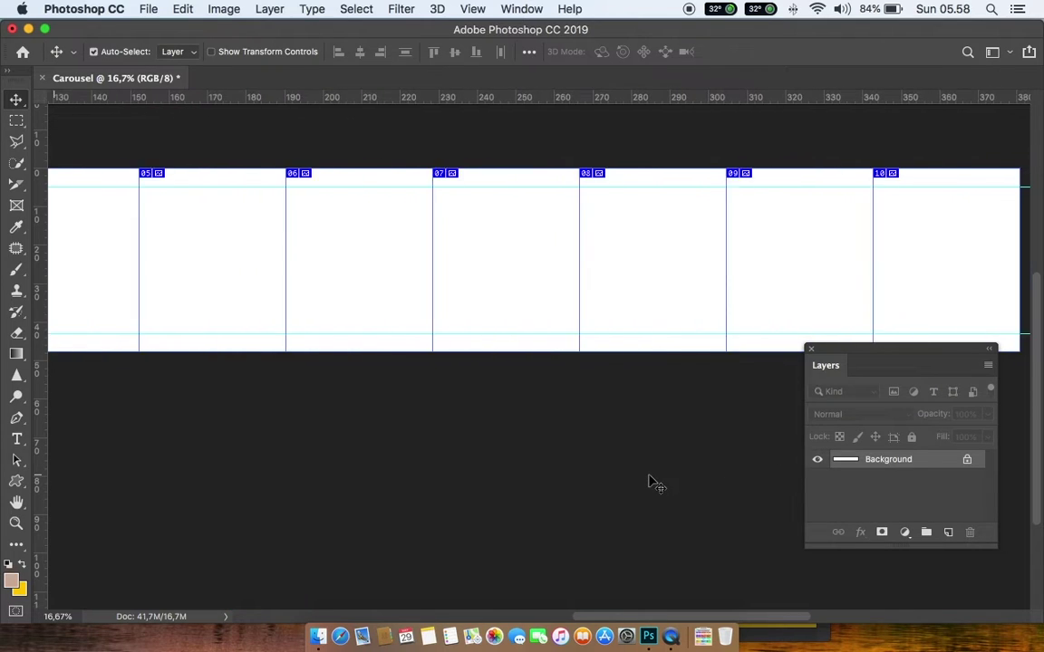
pyautogui.hscroll(5, 654, 482)
pyautogui.hscroll(3, 649, 482)
pyautogui.hscroll(-1, 652, 482)
pyautogui.hscroll(-6, 653, 483)
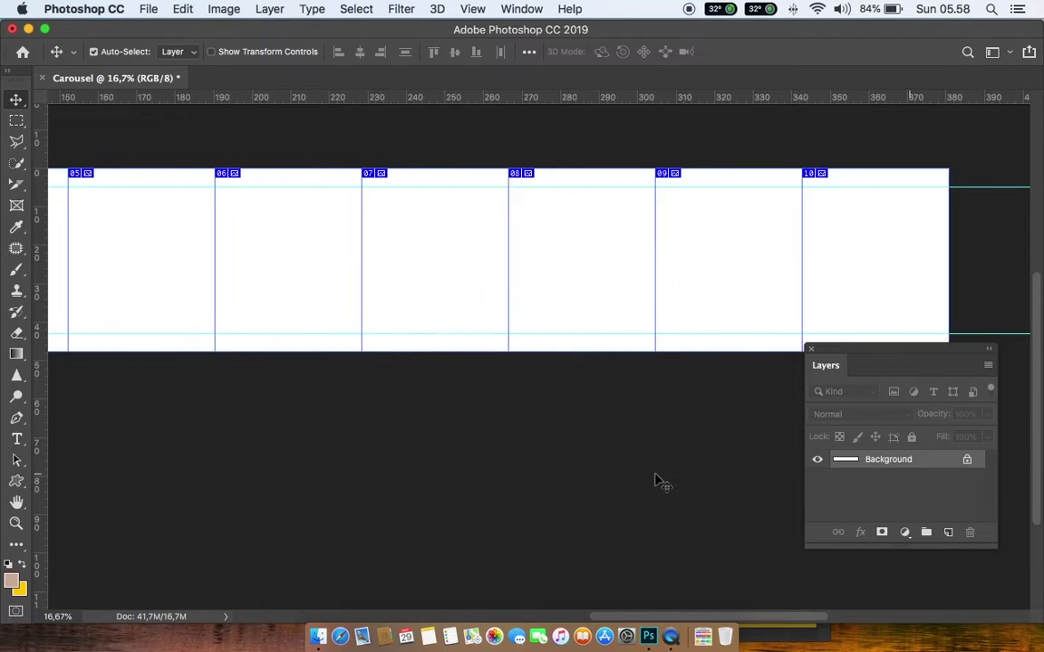
pyautogui.hscroll(-2, 654, 482)
pyautogui.hscroll(-7, 654, 482)
pyautogui.hscroll(-1, 654, 482)
pyautogui.hscroll(1, 654, 482)
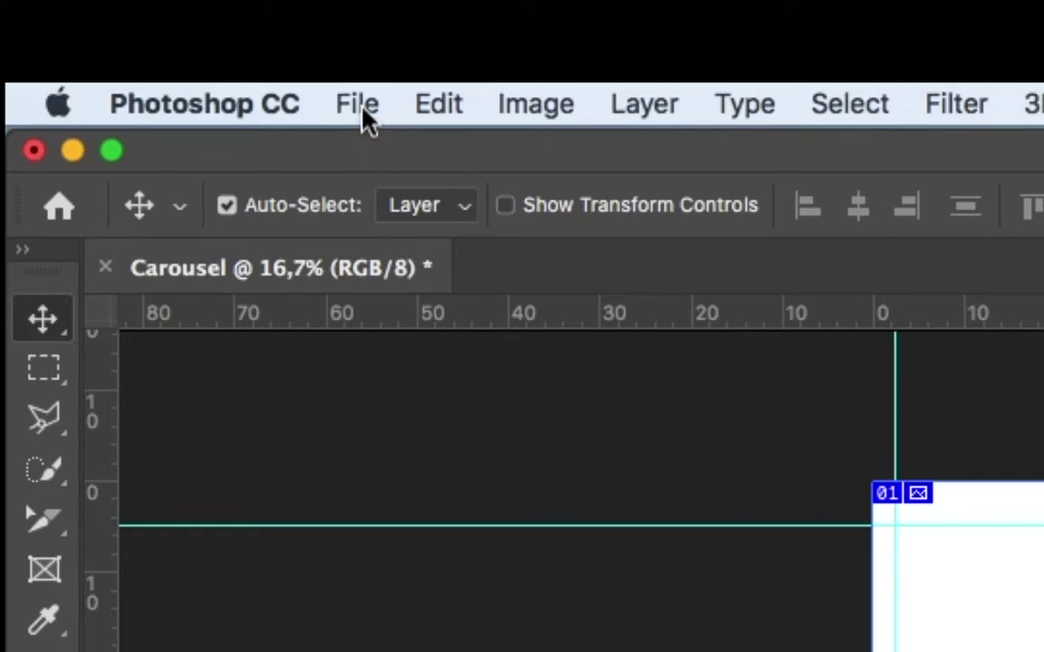
# Open DSCF4130.JPG from the foto edit folder in its own floating window.
pyautogui.click(151, 12)
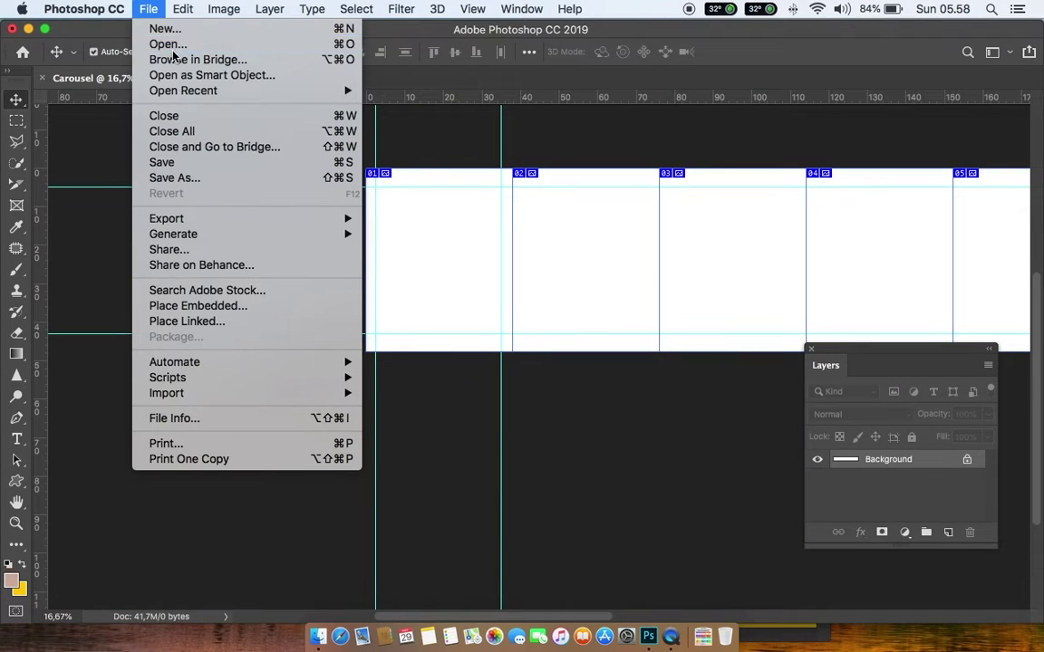
pyautogui.click(173, 54)
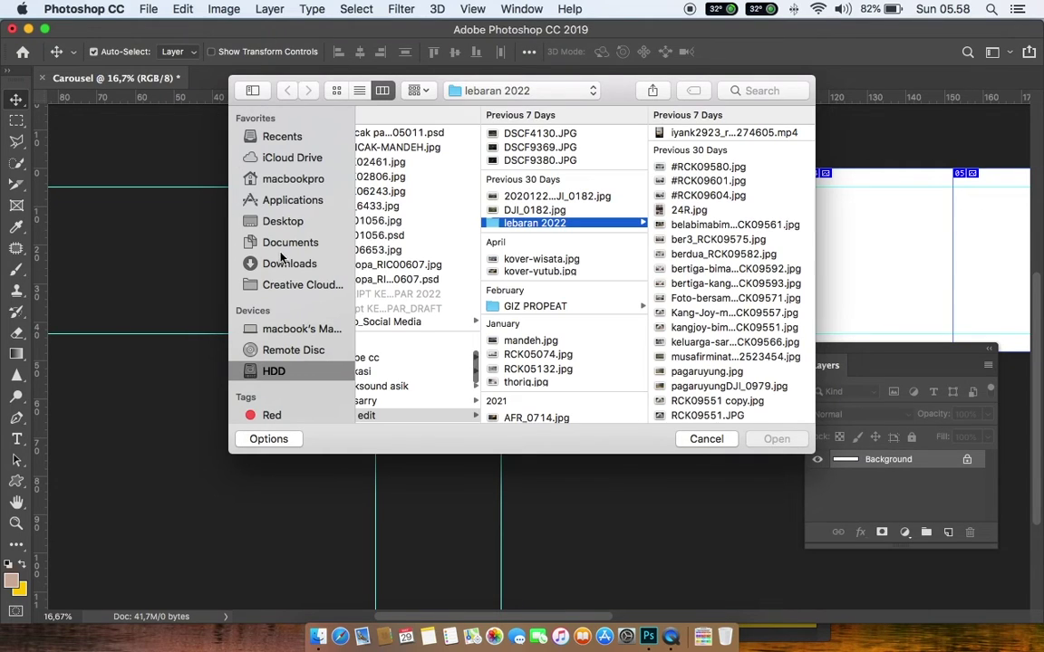
pyautogui.click(540, 133)
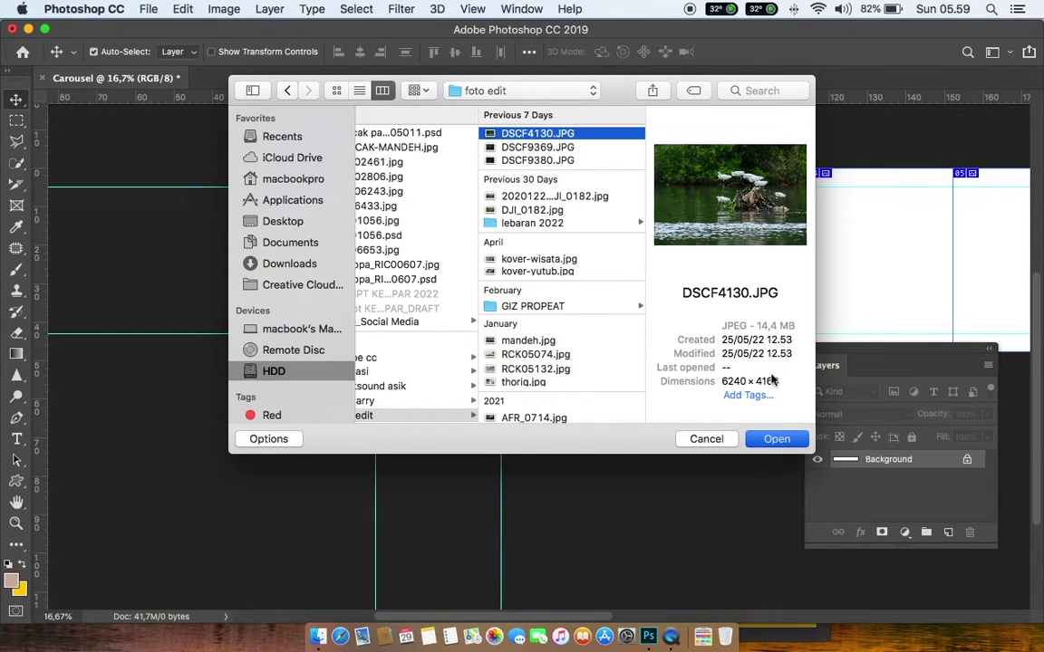
pyautogui.click(776, 439)
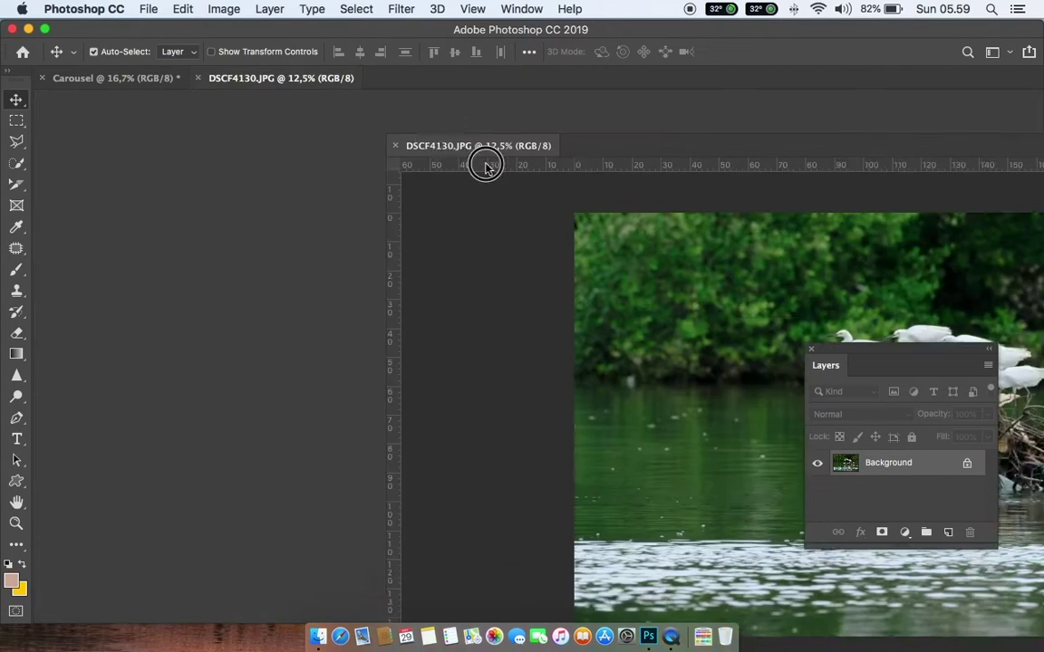
pyautogui.moveTo(256, 80); pyautogui.dragTo(484, 173)
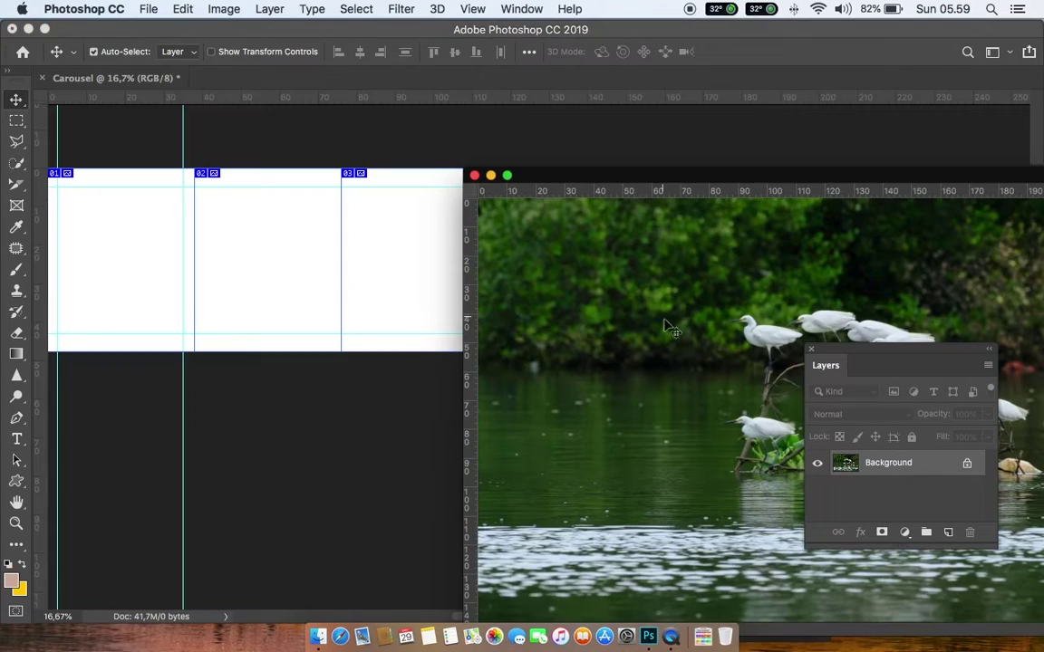
# Drag the egret photo left over the carousel slices and zoom out to see all ten.
pyautogui.moveTo(418, 288)
pyautogui.mouseDown()
pyautogui.moveTo(147, 224)
pyautogui.moveTo(127, 253)
pyautogui.mouseUp()
pyautogui.moveTo(535, 279); pyautogui.dragTo(509, 251)
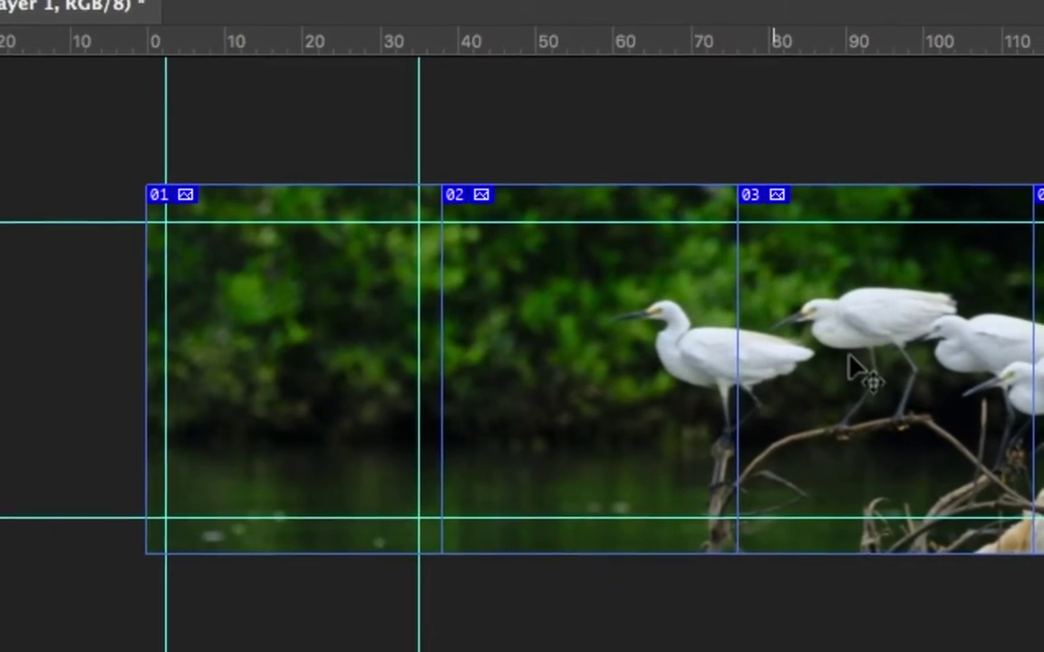
pyautogui.moveTo(864, 366)
pyautogui.mouseDown()
pyautogui.moveTo(598, 345)
pyautogui.moveTo(395, 307)
pyautogui.mouseUp()
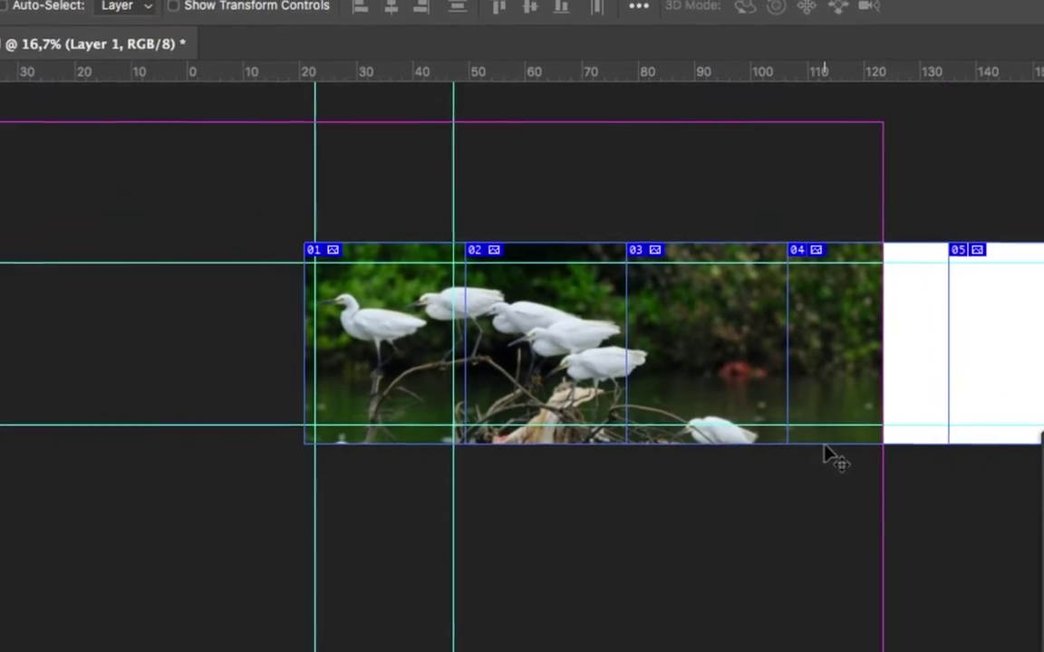
pyautogui.hotkey('ctrl', '-')
pyautogui.hotkey('ctrl', '-')
pyautogui.hotkey('ctrl', '-')
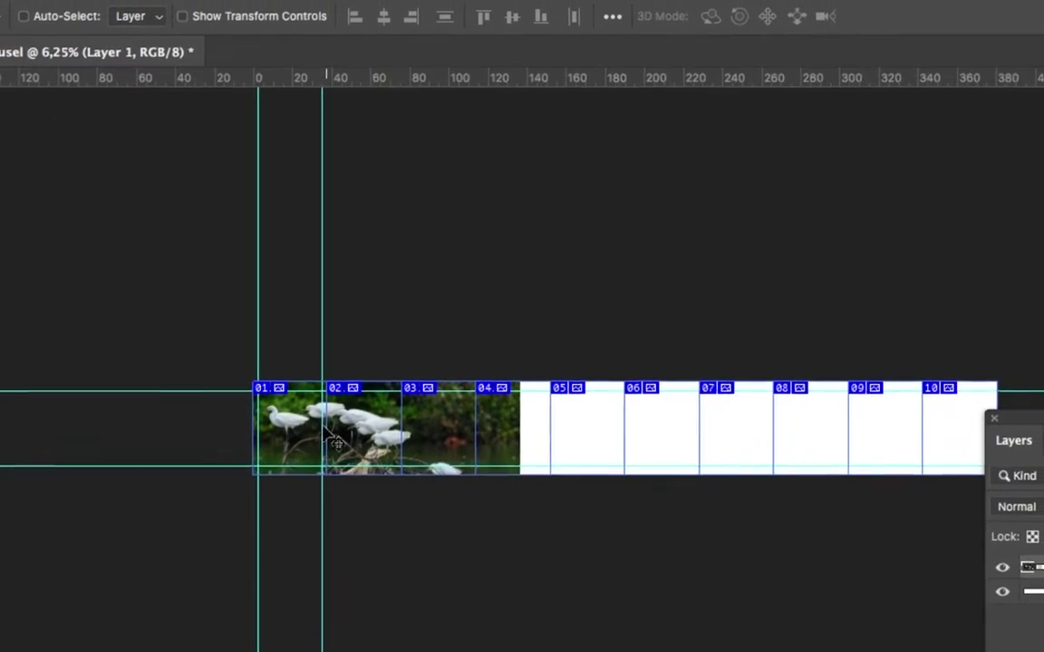
# Free-transform the egret photo, shrinking it and shifting it toward slice 01.
pyautogui.hotkey('ctrl', 't')
pyautogui.moveTo(473, 289)
pyautogui.mouseDown()
pyautogui.moveTo(361, 312)
pyautogui.moveTo(346, 304)
pyautogui.mouseUp()
pyautogui.moveTo(343, 352)
pyautogui.mouseDown()
pyautogui.moveTo(352, 331)
pyautogui.moveTo(396, 317)
pyautogui.mouseUp()
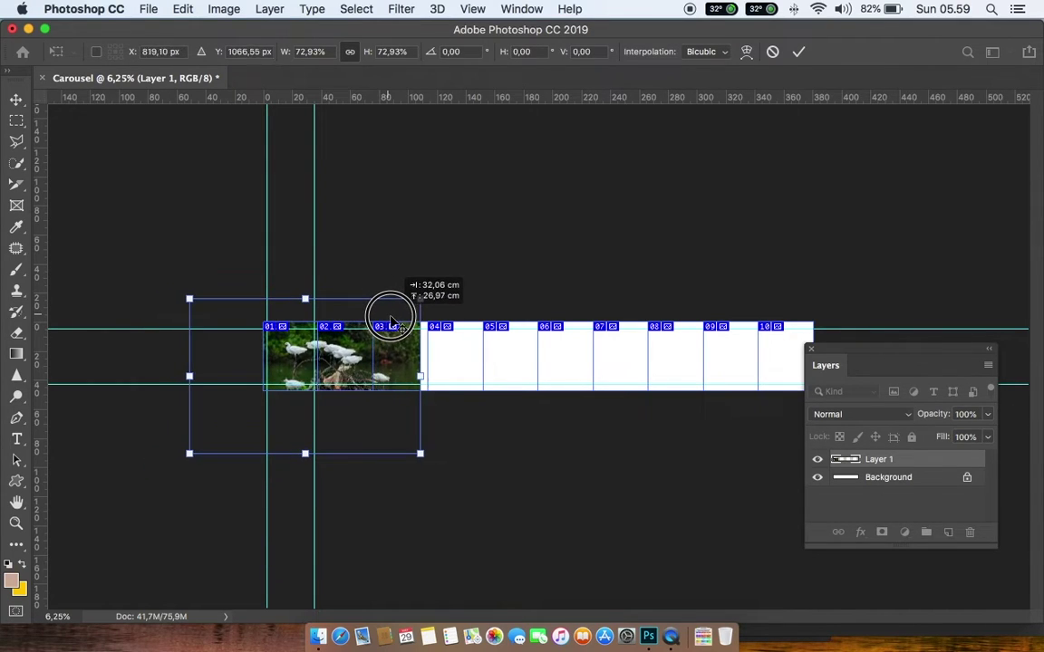
pyautogui.moveTo(396, 317); pyautogui.dragTo(380, 315)
pyautogui.press('super+plus')
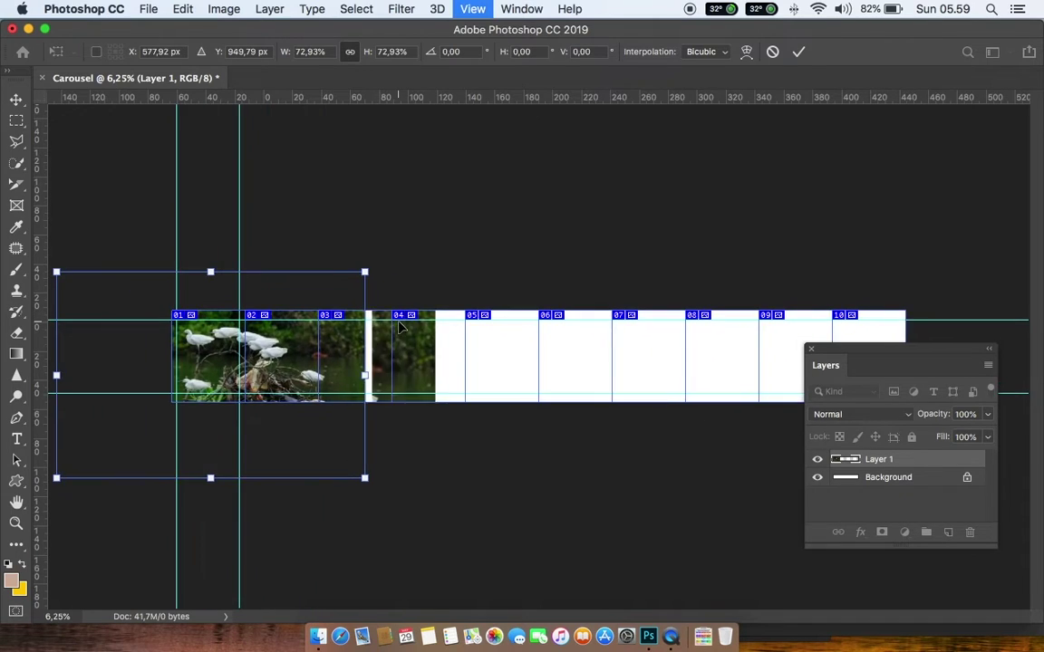
pyautogui.press('super+plus')
pyautogui.hscroll(-2, 400, 327)
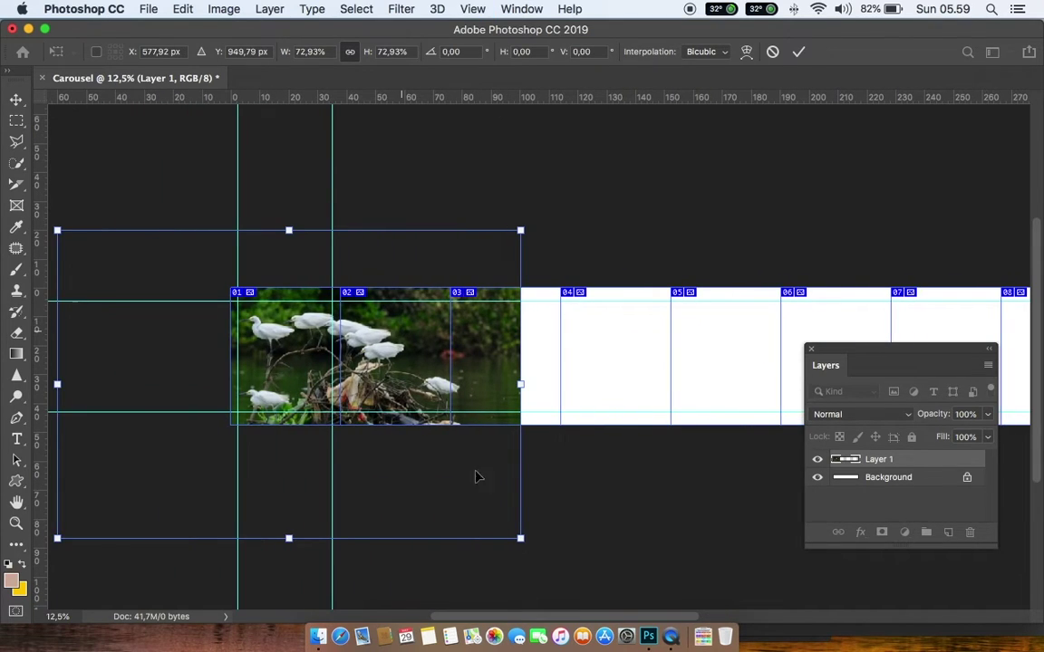
# Scale the photo to about 75% so it spans slices 01–03, and commit the transform.
pyautogui.moveTo(521, 539); pyautogui.dragTo(421, 472)
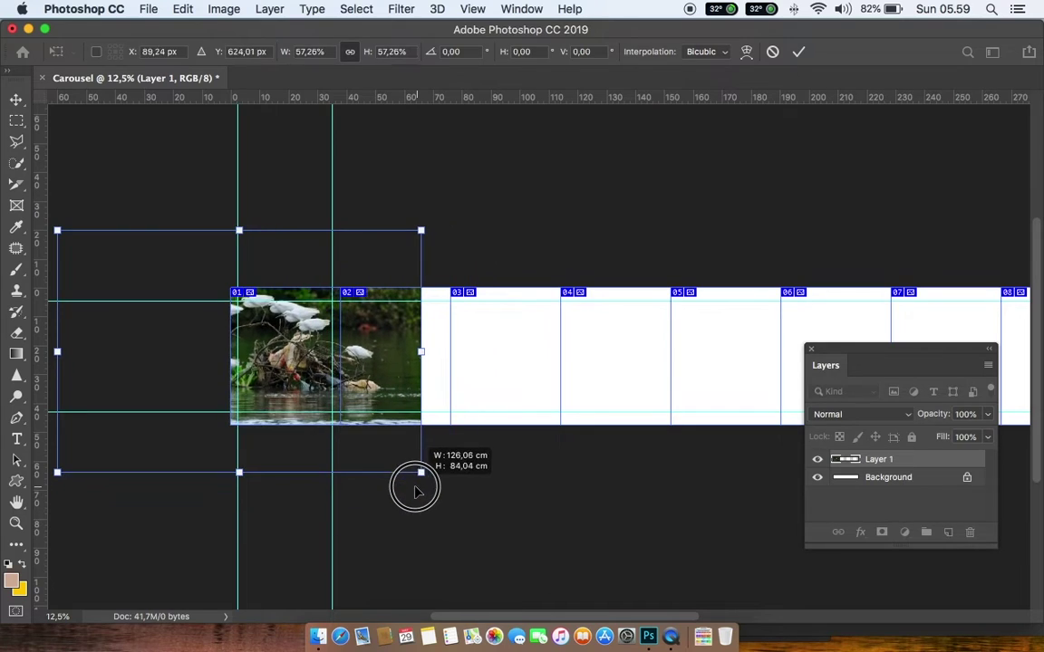
pyautogui.moveTo(290, 382)
pyautogui.mouseDown()
pyautogui.moveTo(357, 386)
pyautogui.moveTo(321, 389)
pyautogui.mouseUp()
pyautogui.moveTo(451, 246)
pyautogui.mouseDown()
pyautogui.moveTo(491, 226)
pyautogui.moveTo(587, 214)
pyautogui.moveTo(531, 192)
pyautogui.mouseUp()
pyautogui.moveTo(513, 354); pyautogui.dragTo(511, 415)
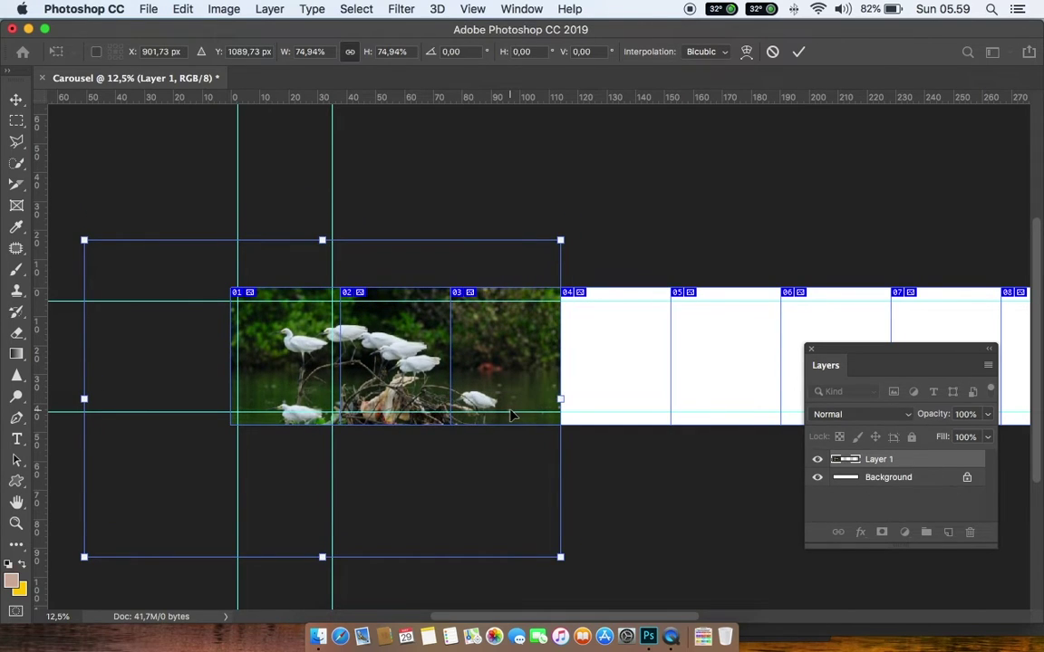
pyautogui.click(799, 52)
pyautogui.click(632, 163)
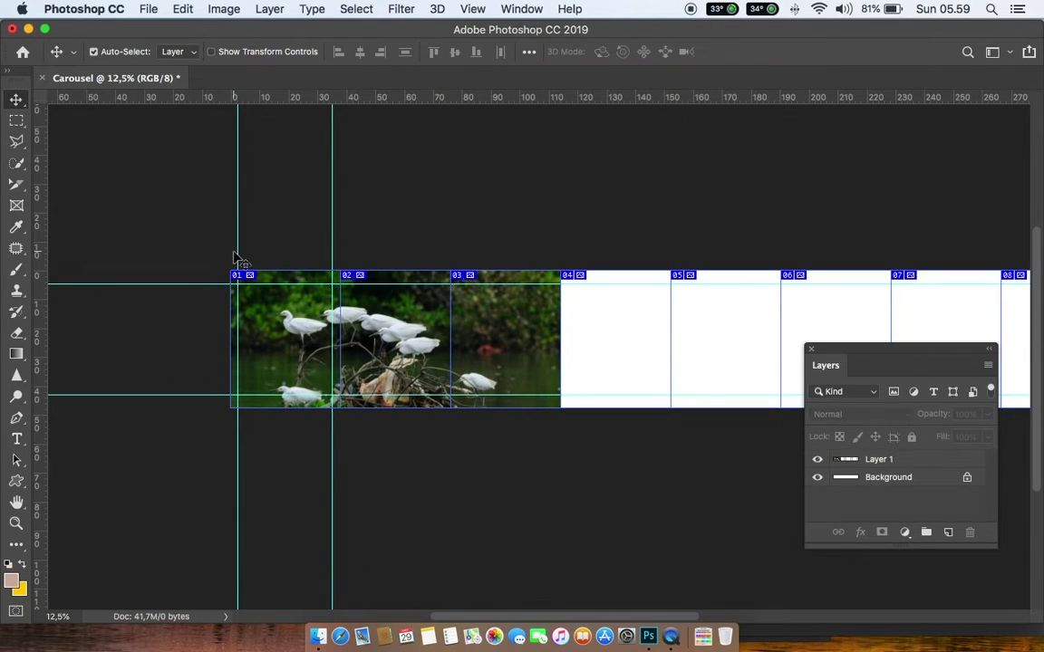
# Add a 'BURUNG DI PANTAI' text layer over the egret photo.
pyautogui.press('super+equal')
pyautogui.press('super+equal')
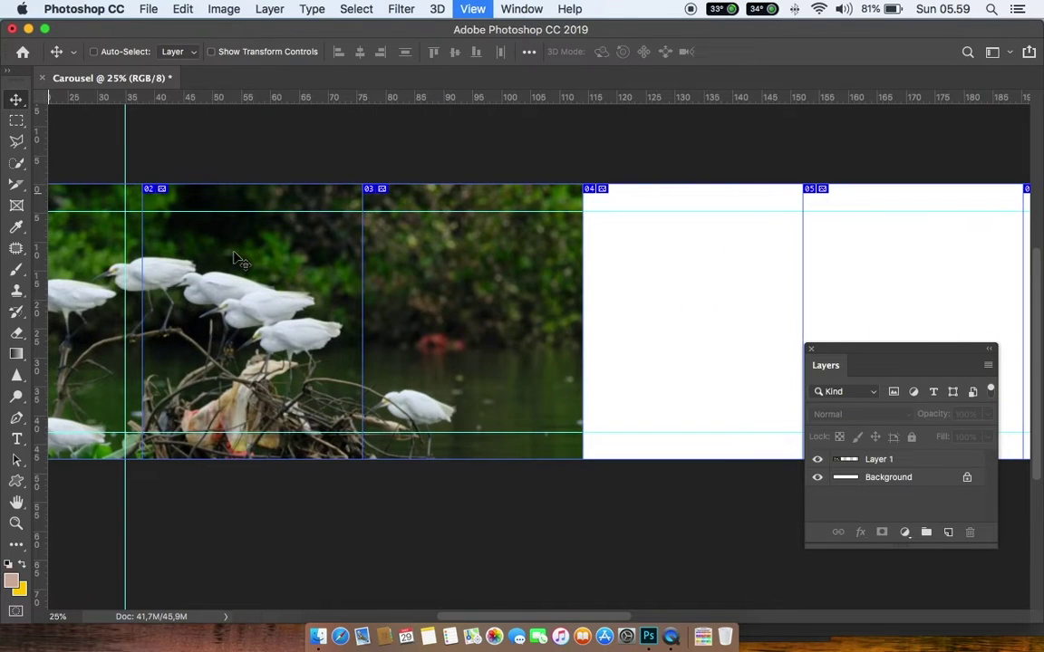
pyautogui.hscroll(-5, 251, 272)
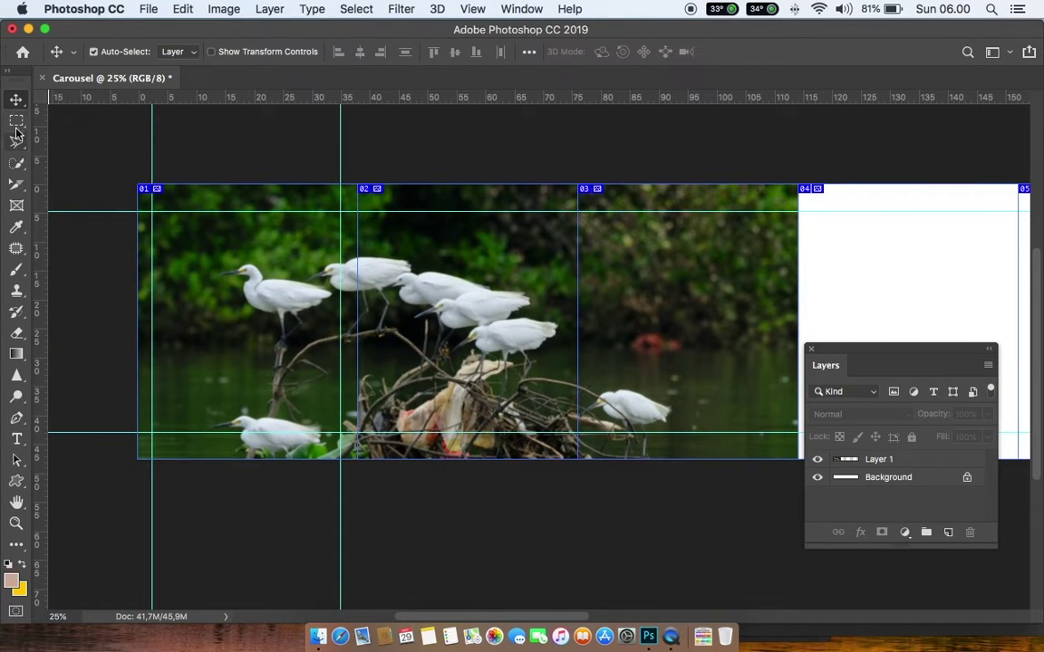
pyautogui.click(16, 441)
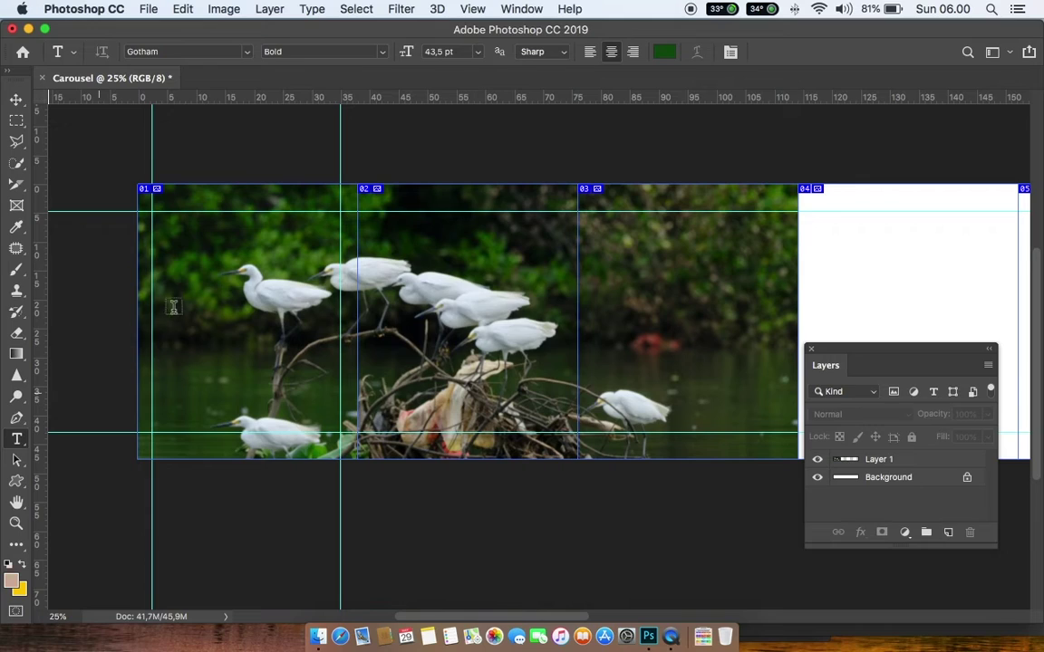
pyautogui.click(169, 238)
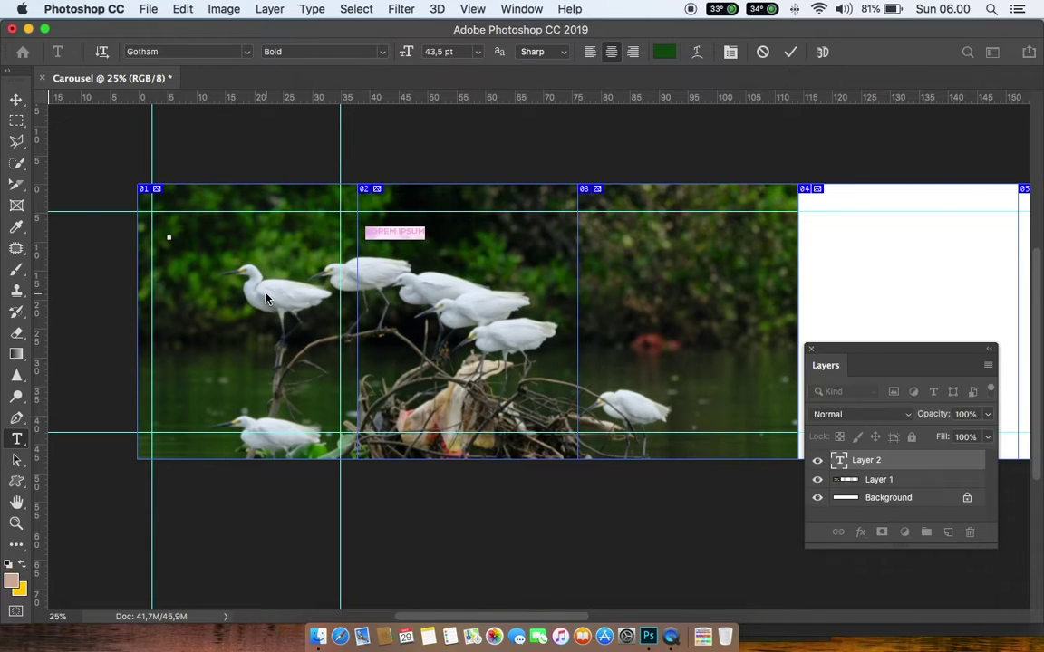
pyautogui.press('BackSpace')
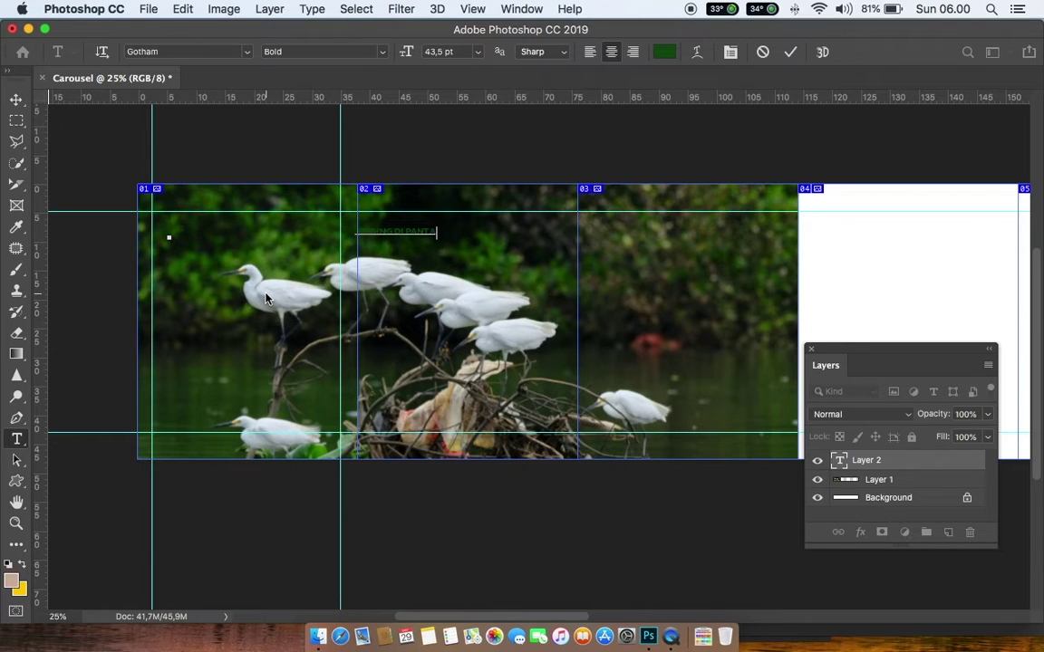
pyautogui.click(790, 52)
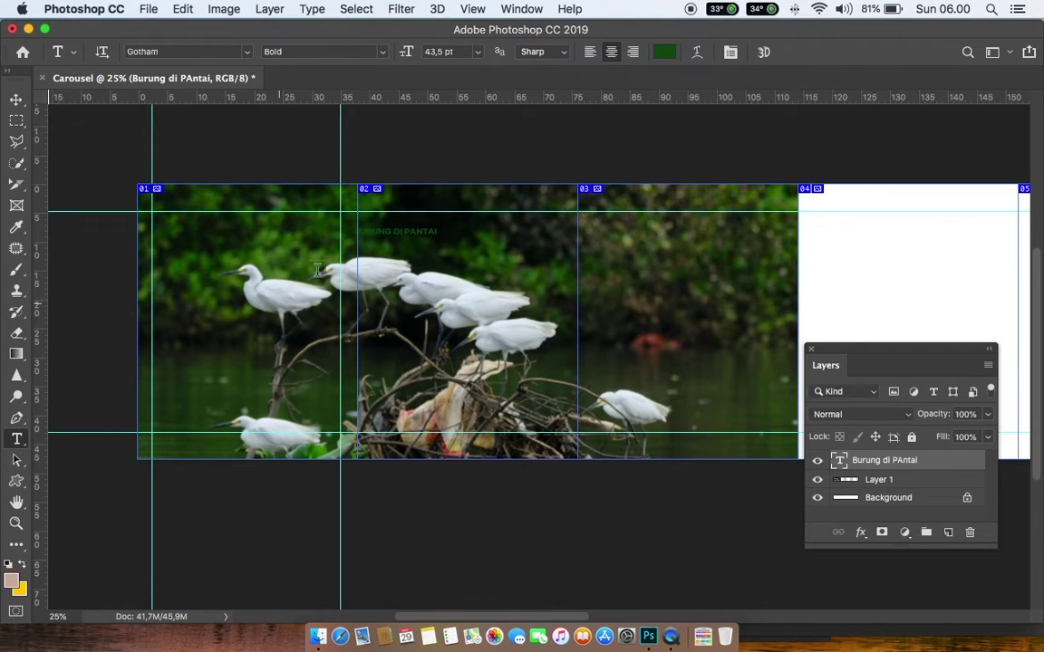
# Move the title into slice 01 and enlarge it to about 207%.
pyautogui.click(17, 98)
pyautogui.moveTo(389, 231)
pyautogui.mouseDown()
pyautogui.moveTo(261, 240)
pyautogui.moveTo(214, 228)
pyautogui.moveTo(305, 277)
pyautogui.mouseUp()
pyautogui.press('super+t')
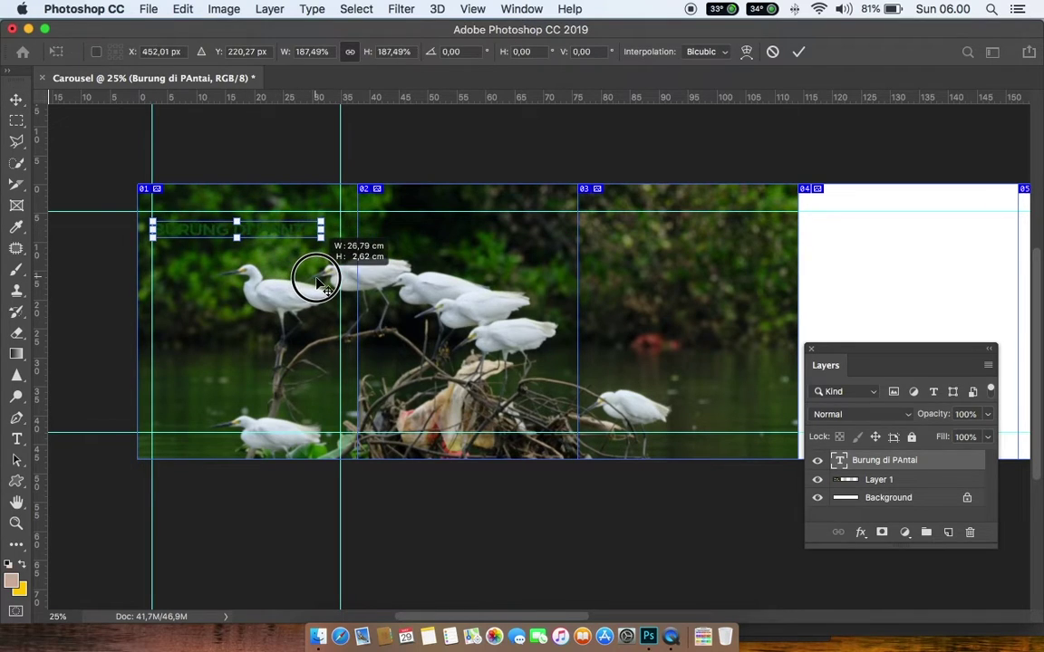
pyautogui.moveTo(308, 276); pyautogui.dragTo(325, 281)
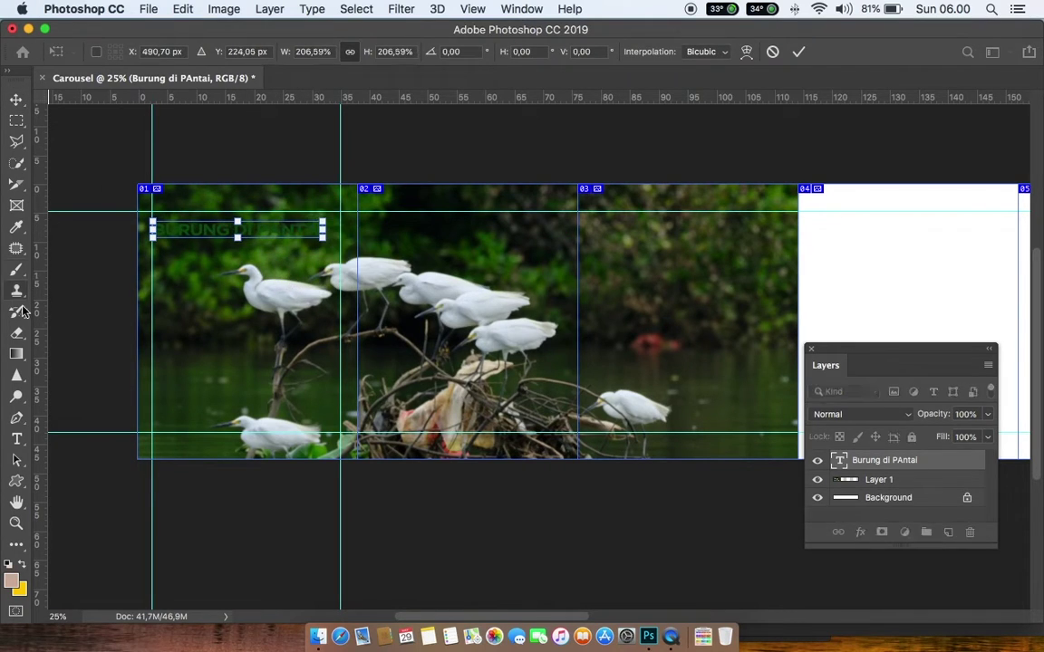
pyautogui.click(16, 439)
# Colour the title a light bluish grey sampled from the photo.
pyautogui.tripleClick(209, 232)
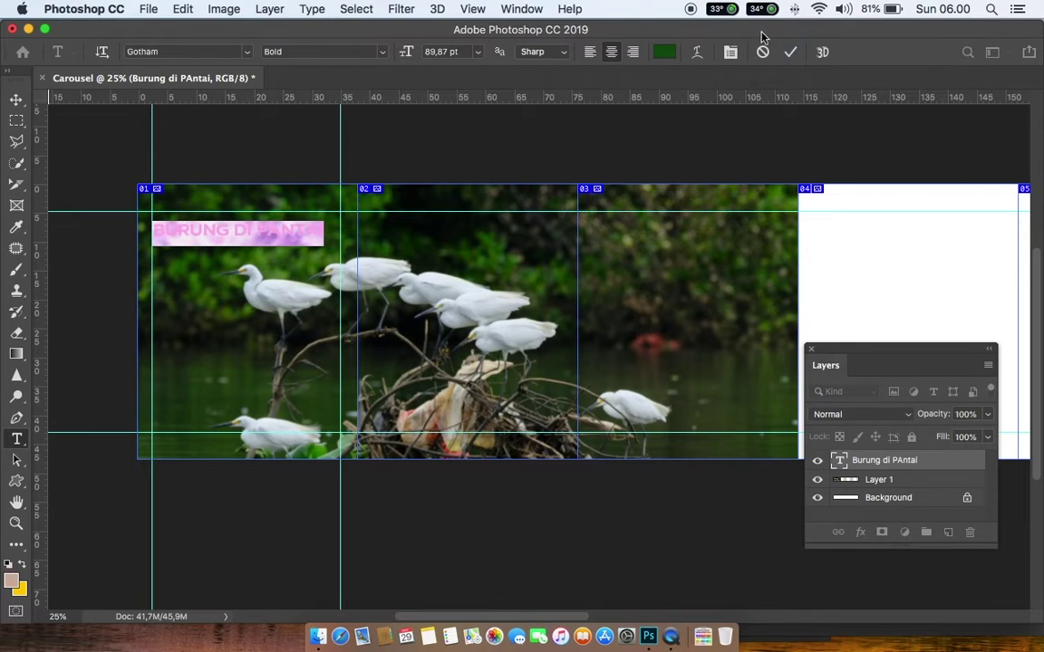
pyautogui.click(664, 52)
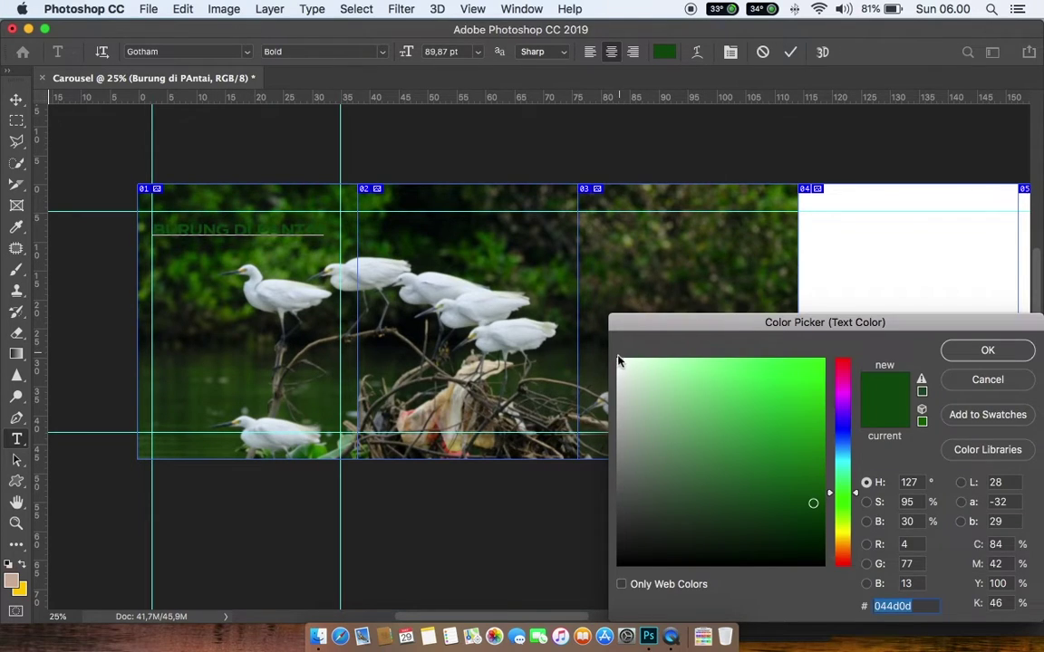
pyautogui.click(459, 396)
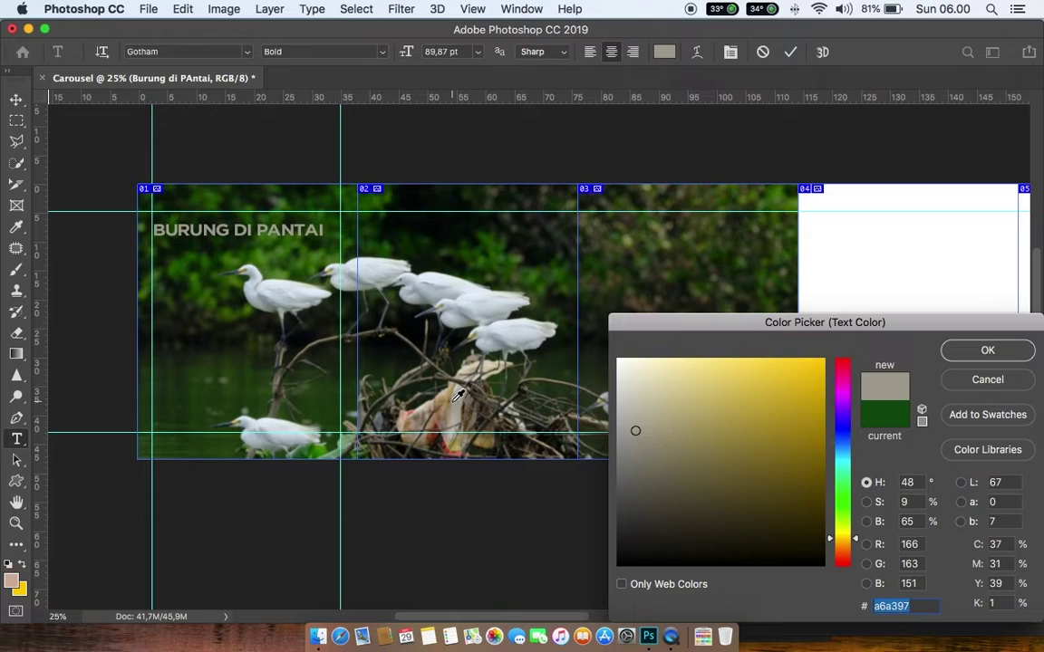
pyautogui.click(434, 280)
pyautogui.click(455, 312)
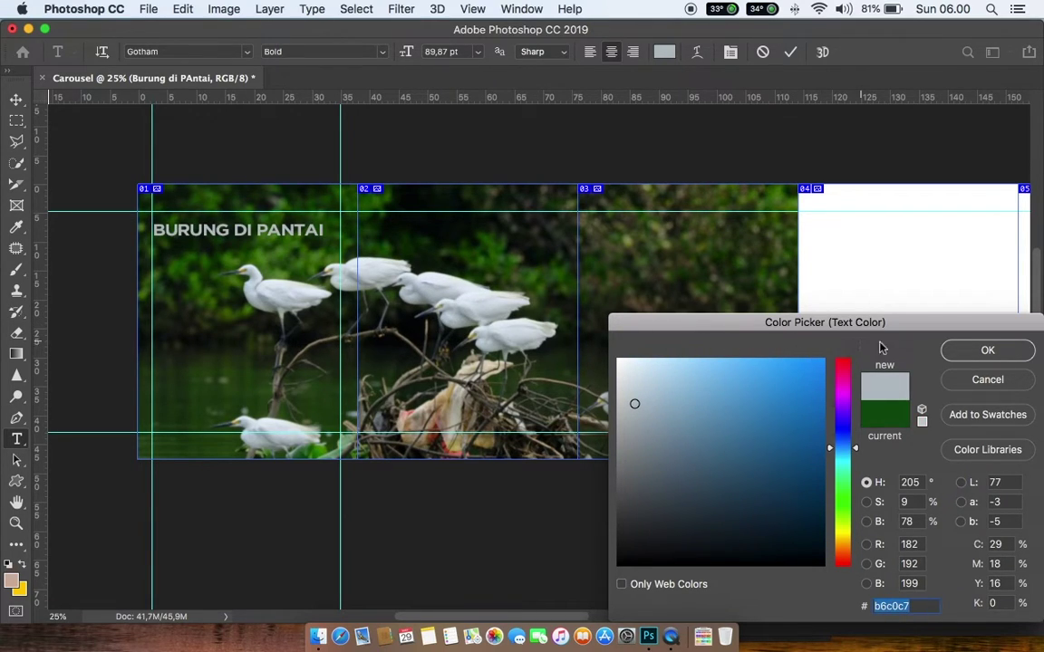
pyautogui.click(986, 349)
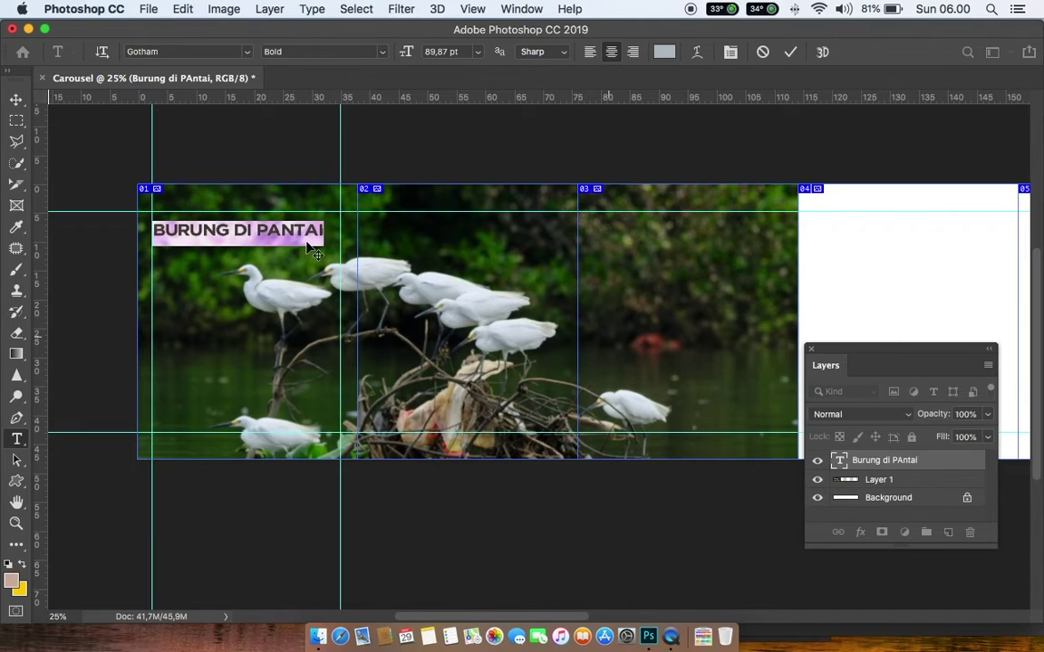
# Commit the title edits and nudge the title slightly right into place.
pyautogui.click(17, 99)
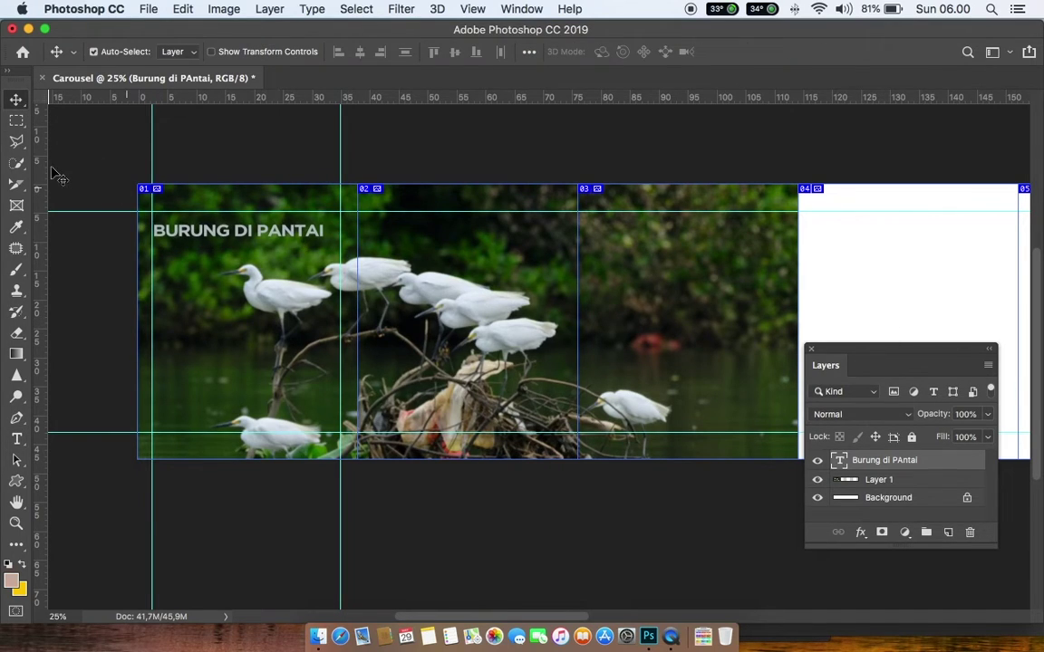
pyautogui.moveTo(232, 231); pyautogui.dragTo(241, 233)
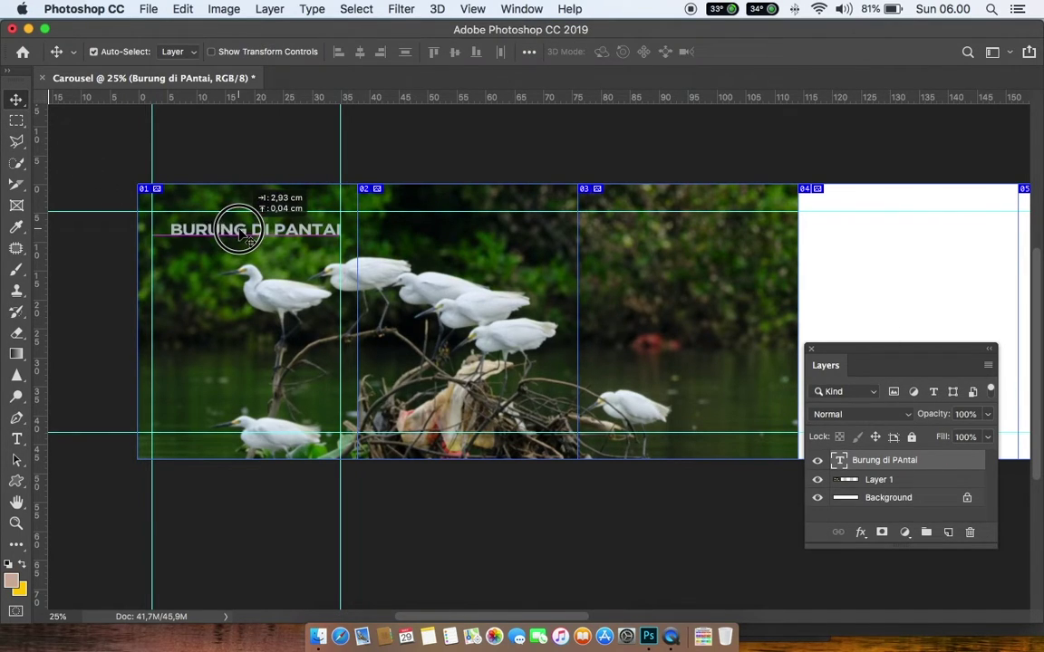
pyautogui.moveTo(241, 232); pyautogui.dragTo(241, 233)
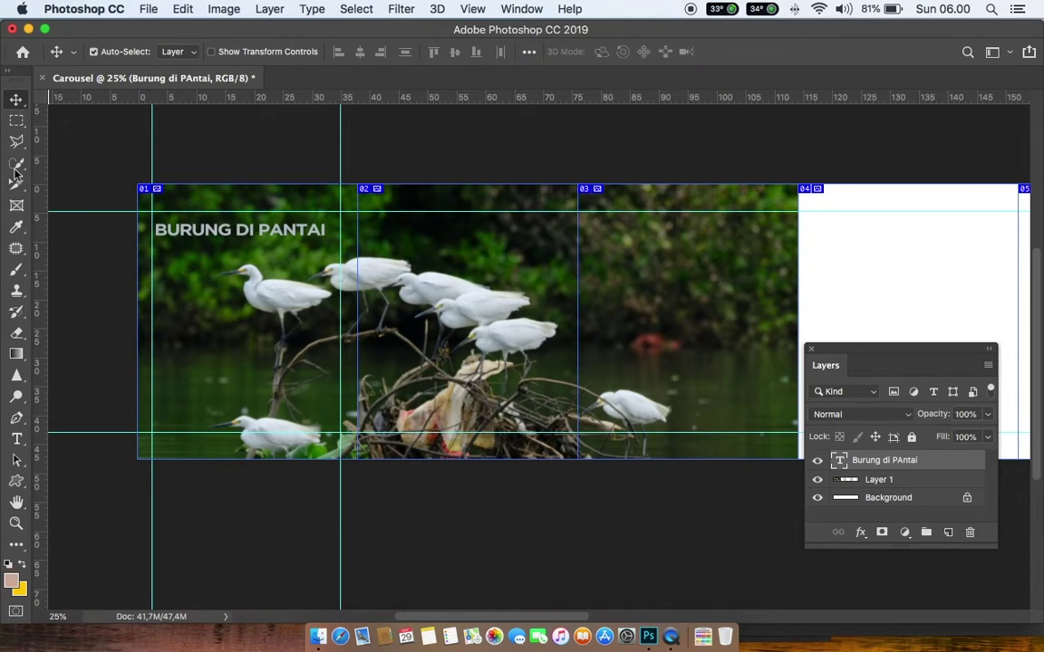
pyautogui.click(16, 439)
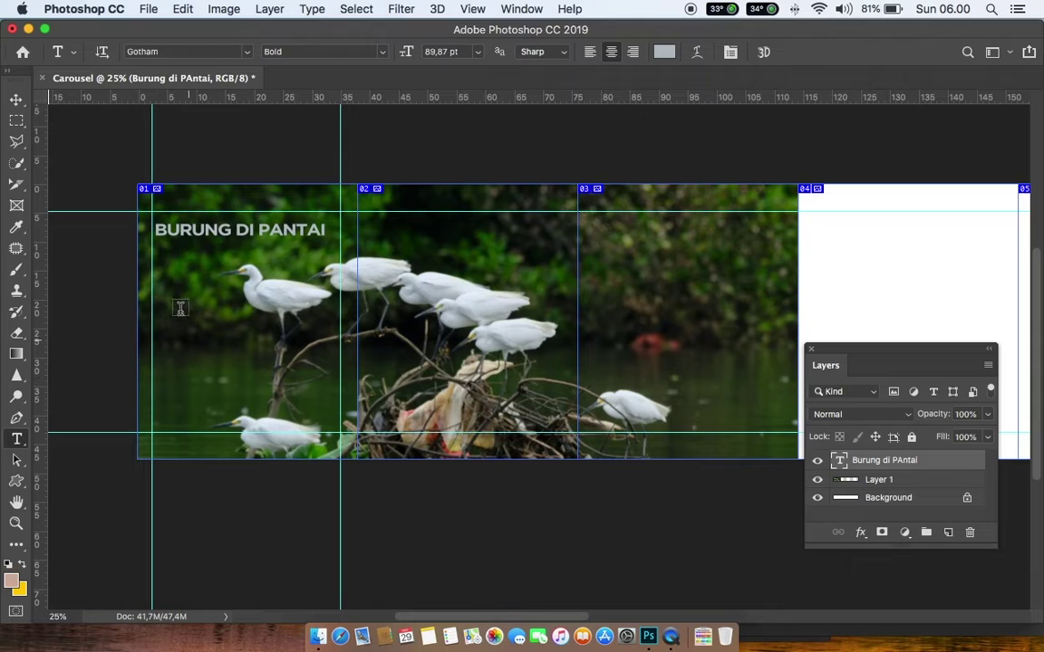
# Add two placeholder 'Lorem ipsum' paragraph text boxes, one below the title and one near the photo's bottom-left.
pyautogui.moveTo(166, 259); pyautogui.dragTo(248, 391)
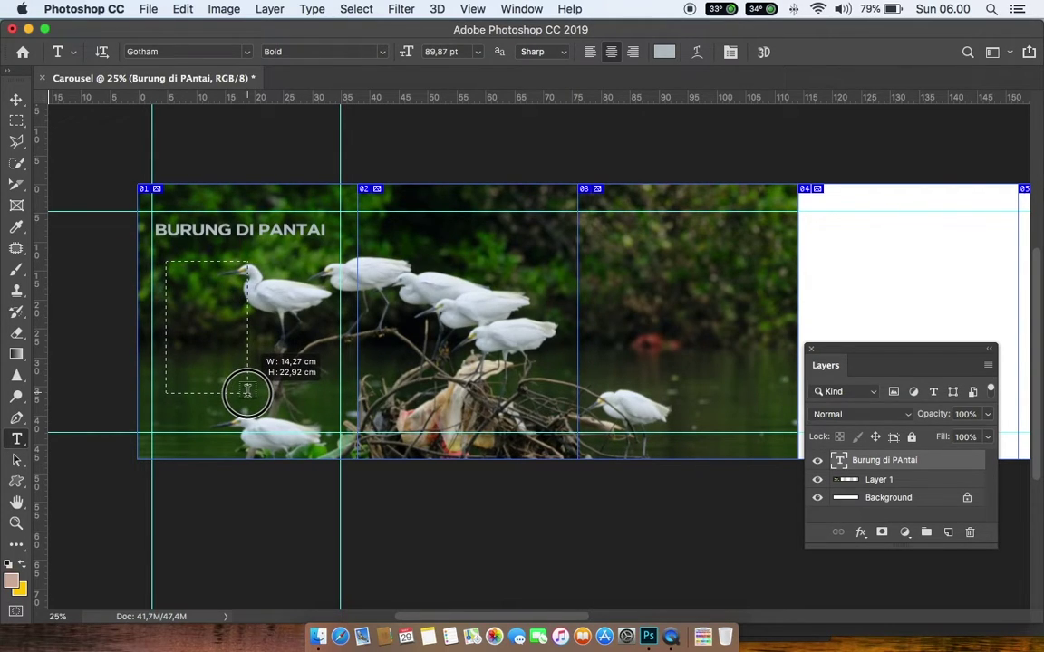
pyautogui.moveTo(248, 391); pyautogui.dragTo(296, 405)
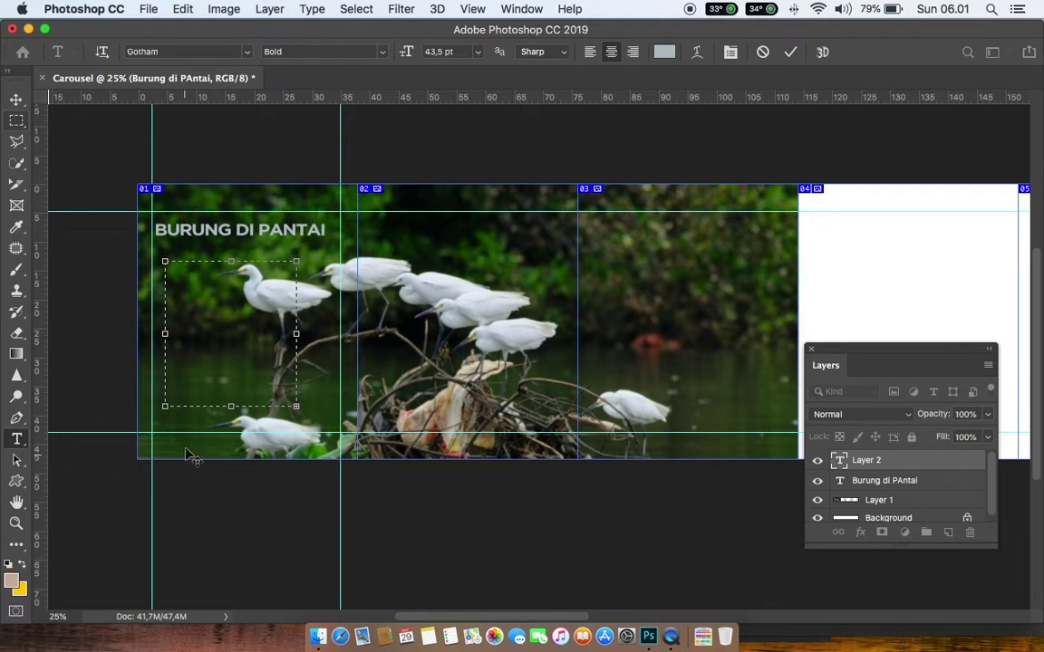
pyautogui.click(18, 102)
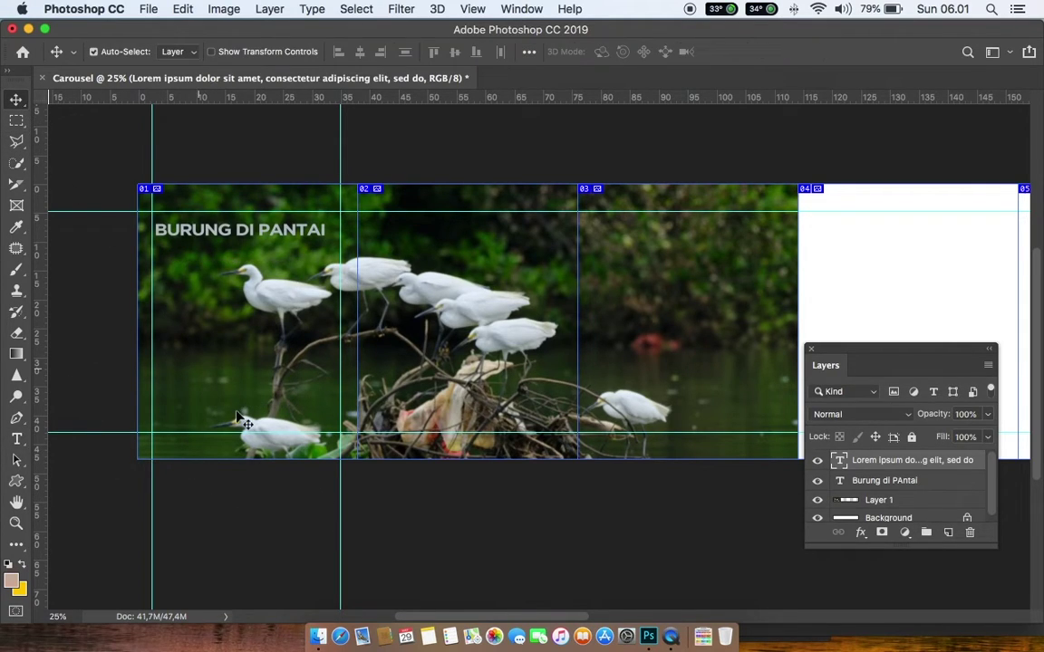
pyautogui.click(17, 438)
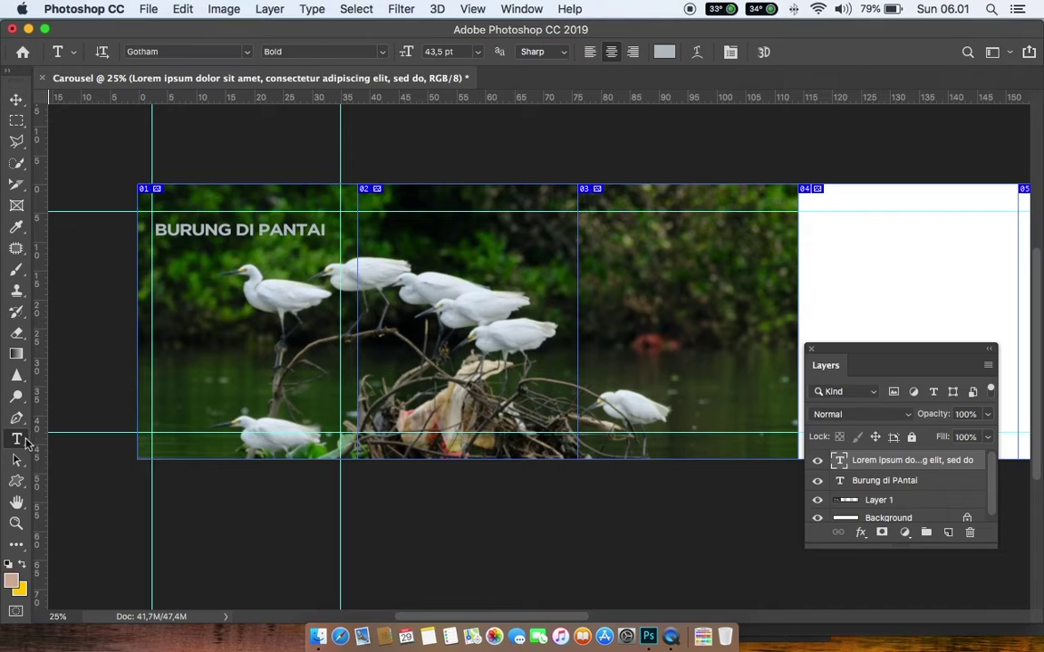
pyautogui.moveTo(165, 446); pyautogui.dragTo(303, 458)
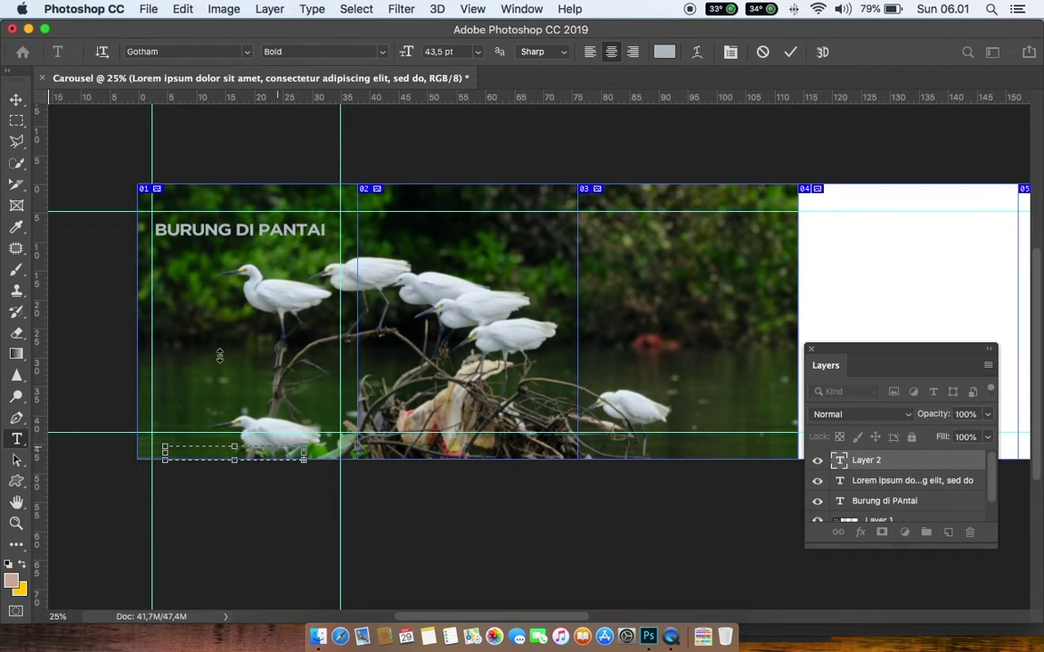
pyautogui.click(16, 99)
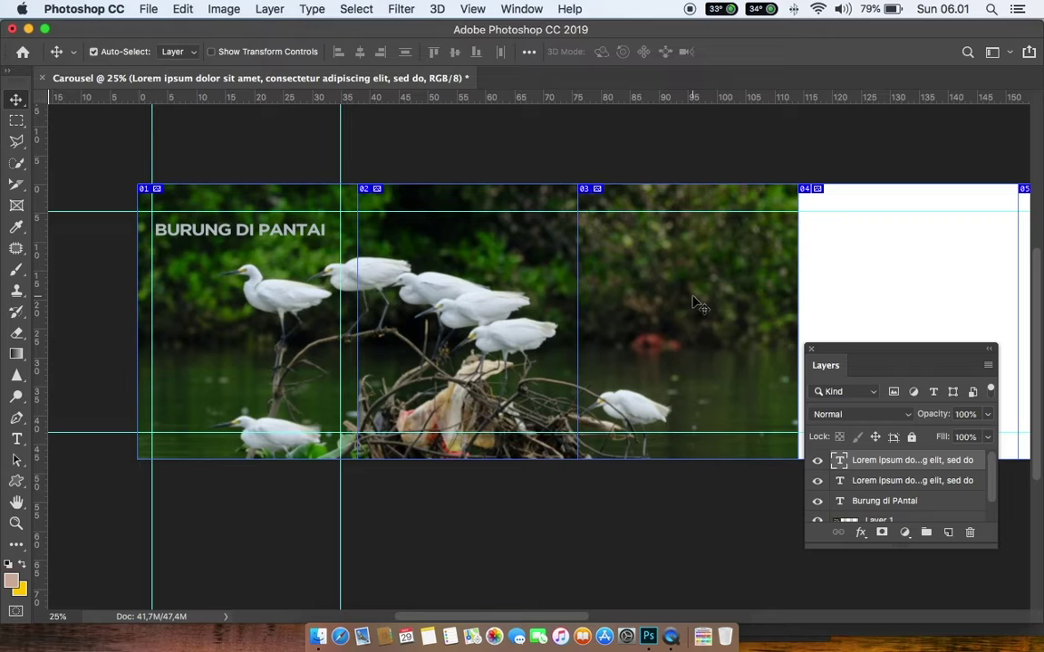
# Mask Layer 1 with a rectangular selection covering slices 01 and 02.
pyautogui.click(28, 122)
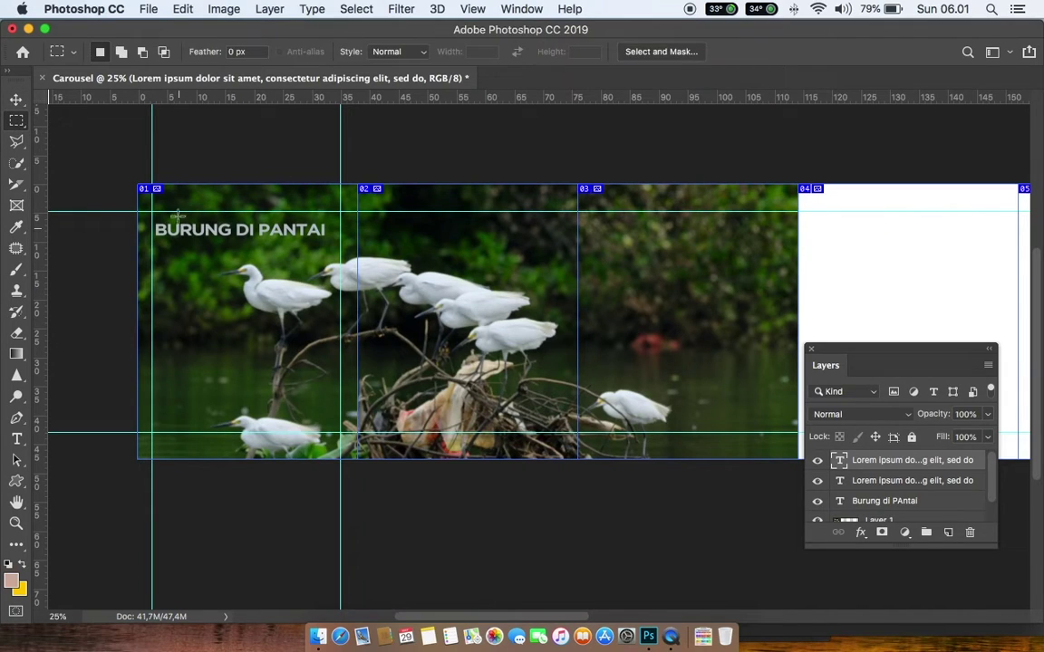
pyautogui.scroll(-1, 867, 494)
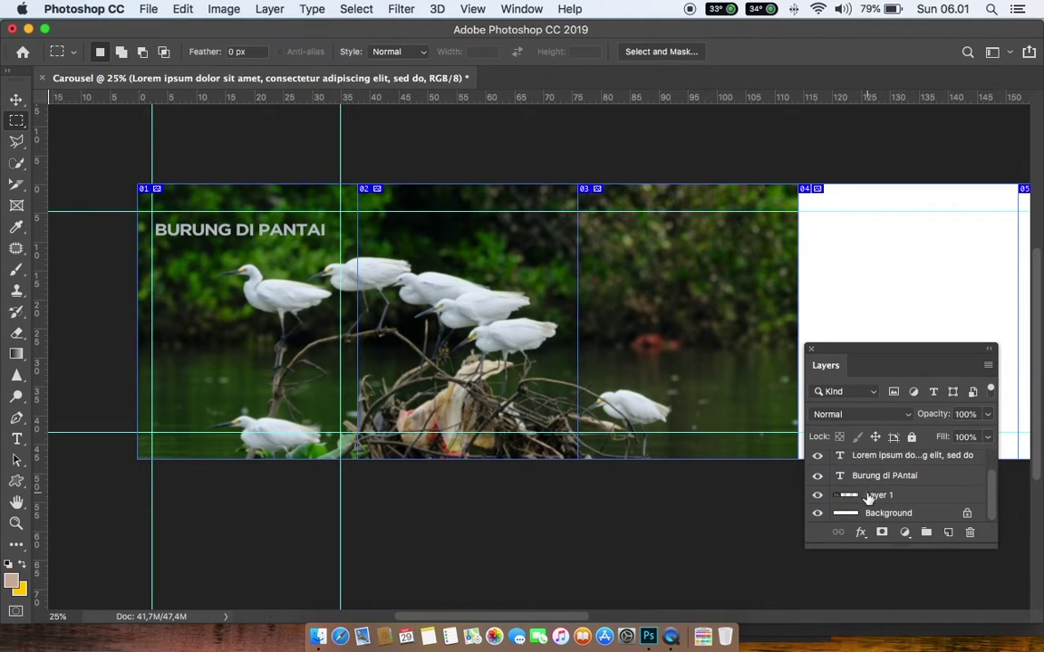
pyautogui.click(867, 496)
pyautogui.moveTo(137, 186); pyautogui.dragTo(577, 466)
pyautogui.click(881, 533)
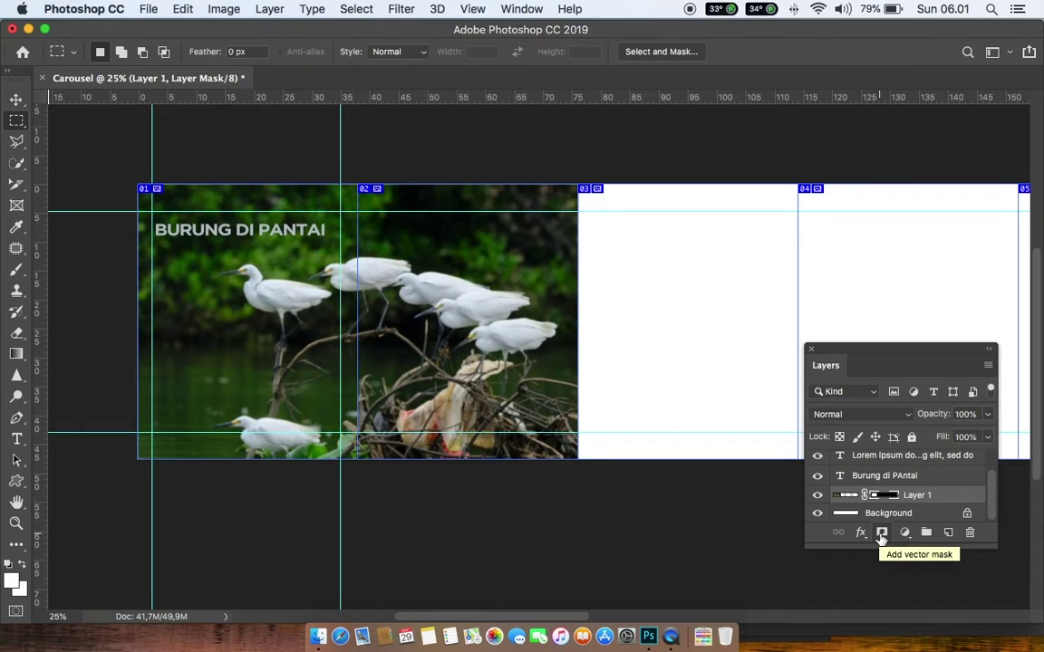
pyautogui.click(147, 9)
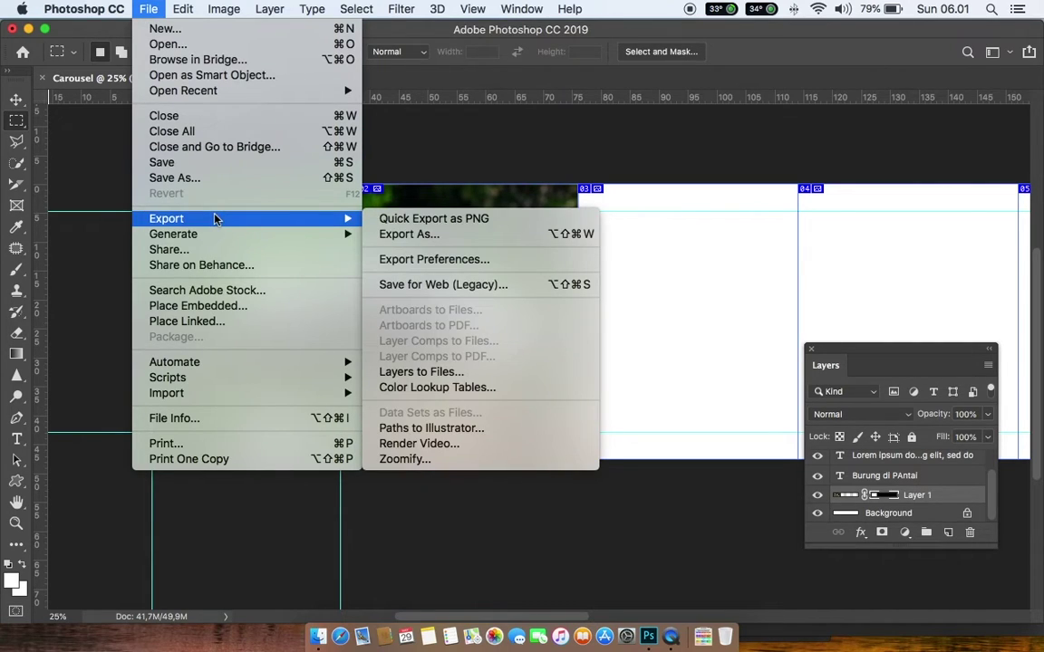
# Open Save for Web (Legacy) and zoom the preview out to show all slices.
pyautogui.moveTo(166, 218)
pyautogui.click(148, 9)
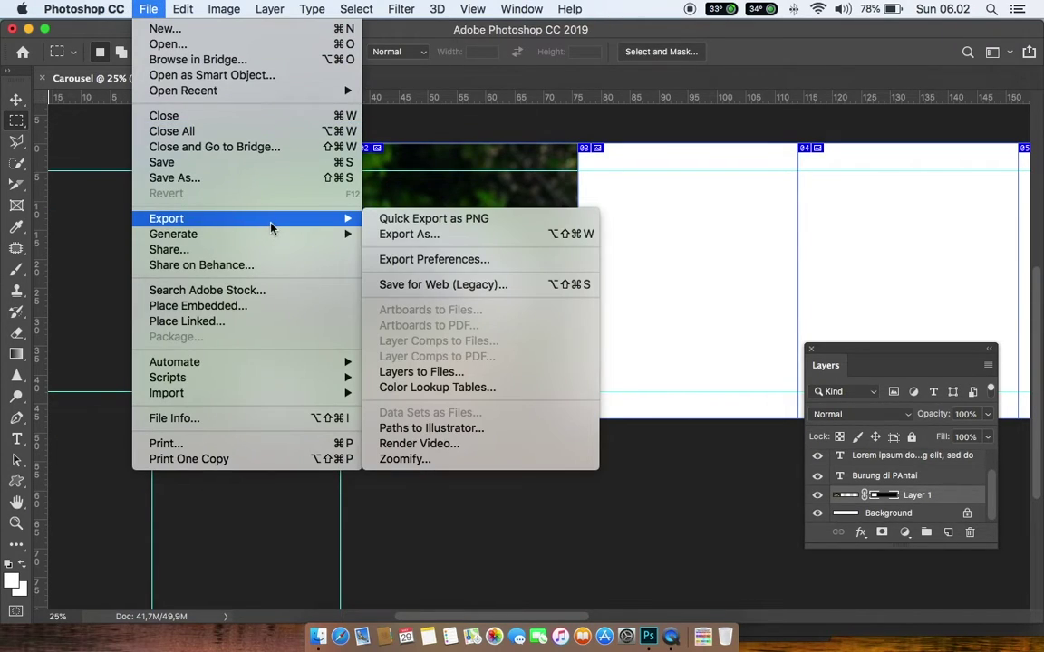
pyautogui.click(453, 284)
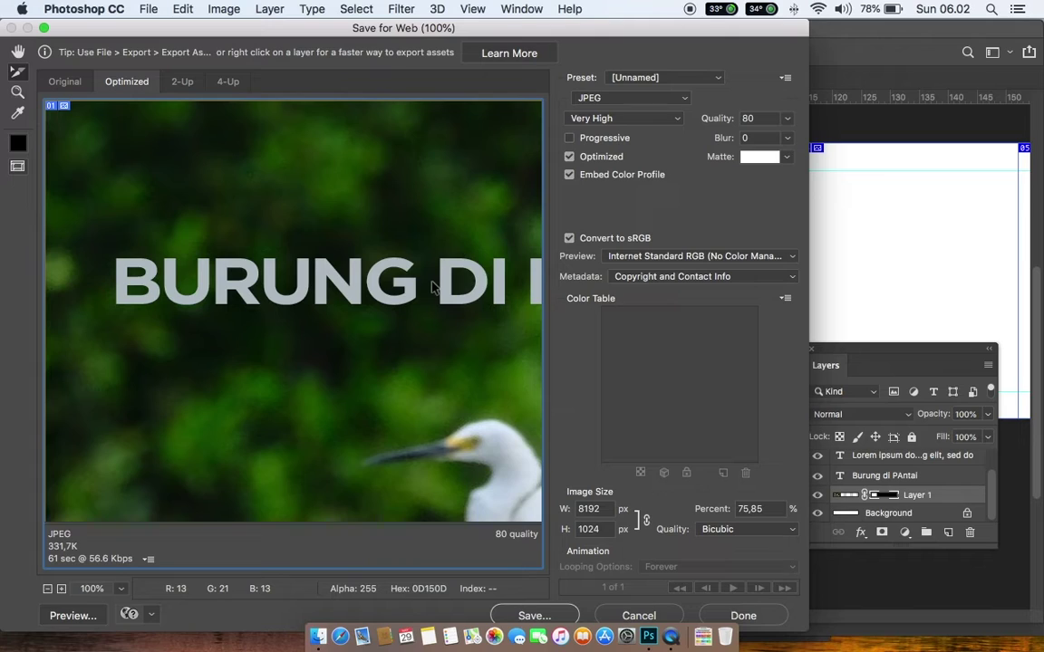
pyautogui.press('super+minus')
pyautogui.press('super+minus')
pyautogui.press('super+minus')
pyautogui.press('super+minus')
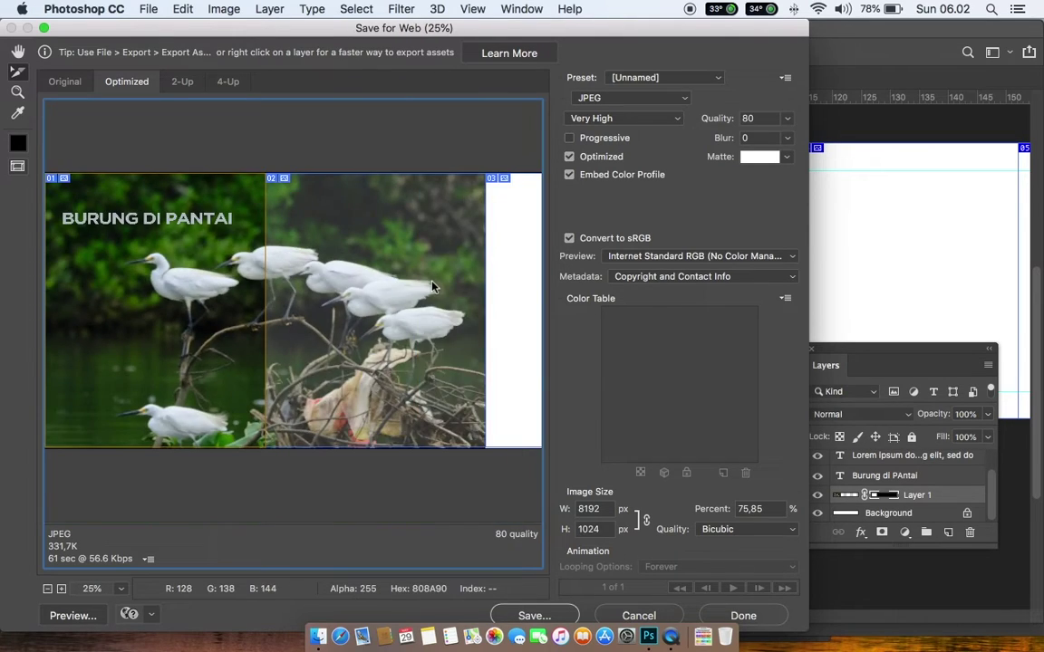
pyautogui.press('super+minus')
pyautogui.press('super+minus')
# Select slices 01 and 02 in the preview and start the quality-80 JPEG save.
pyautogui.click(92, 226)
pyautogui.moveTo(93, 226)
pyautogui.mouseDown()
pyautogui.moveTo(264, 431)
pyautogui.moveTo(267, 421)
pyautogui.mouseUp()
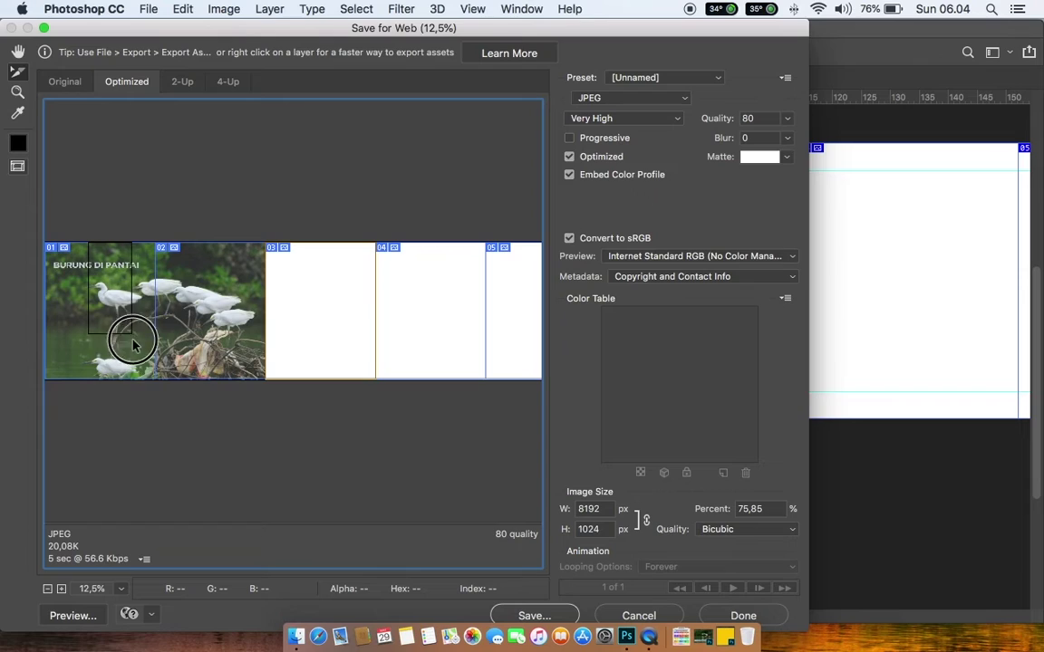
pyautogui.moveTo(133, 343); pyautogui.dragTo(218, 417)
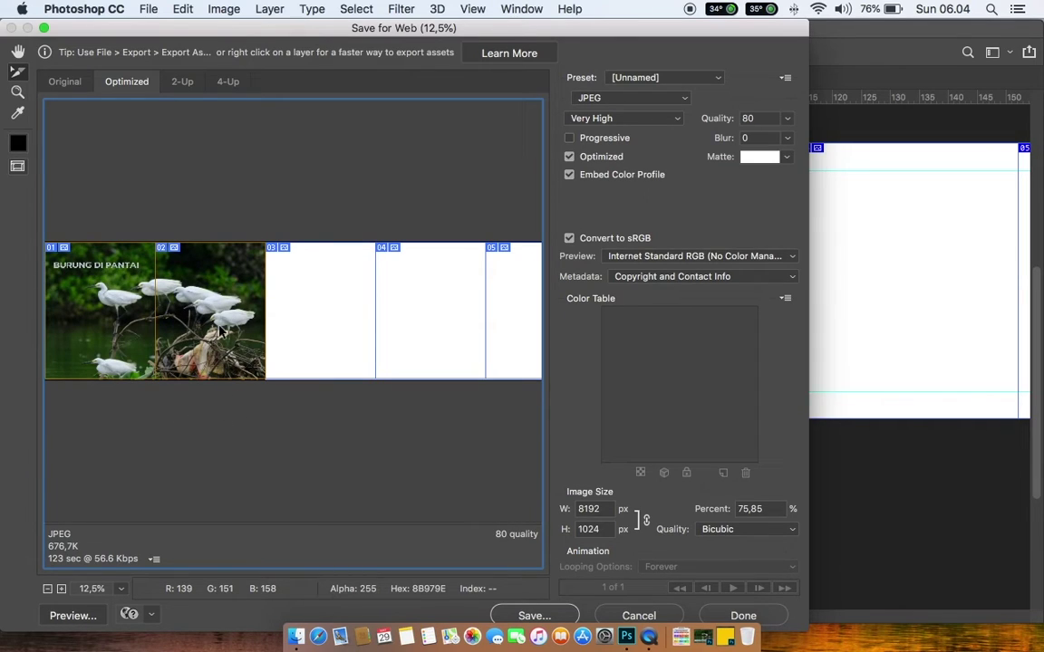
pyautogui.keyDown('shift'); pyautogui.click(149, 299); pyautogui.keyUp('shift')
pyautogui.keyDown('shift'); pyautogui.click(128, 316); pyautogui.keyUp('shift')
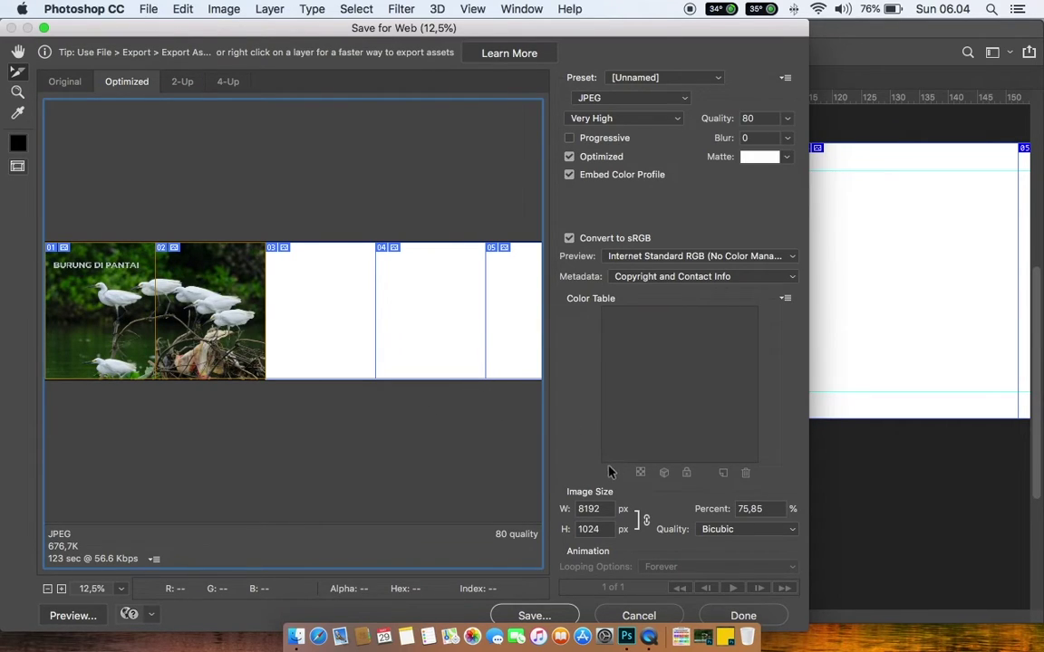
pyautogui.click(68, 86)
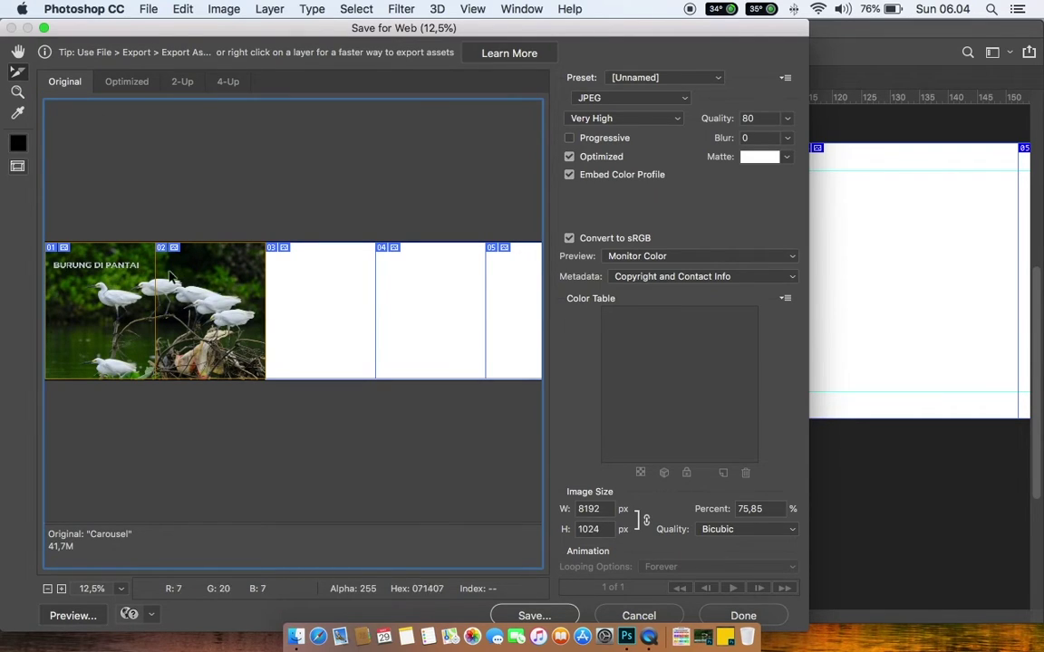
pyautogui.click(562, 613)
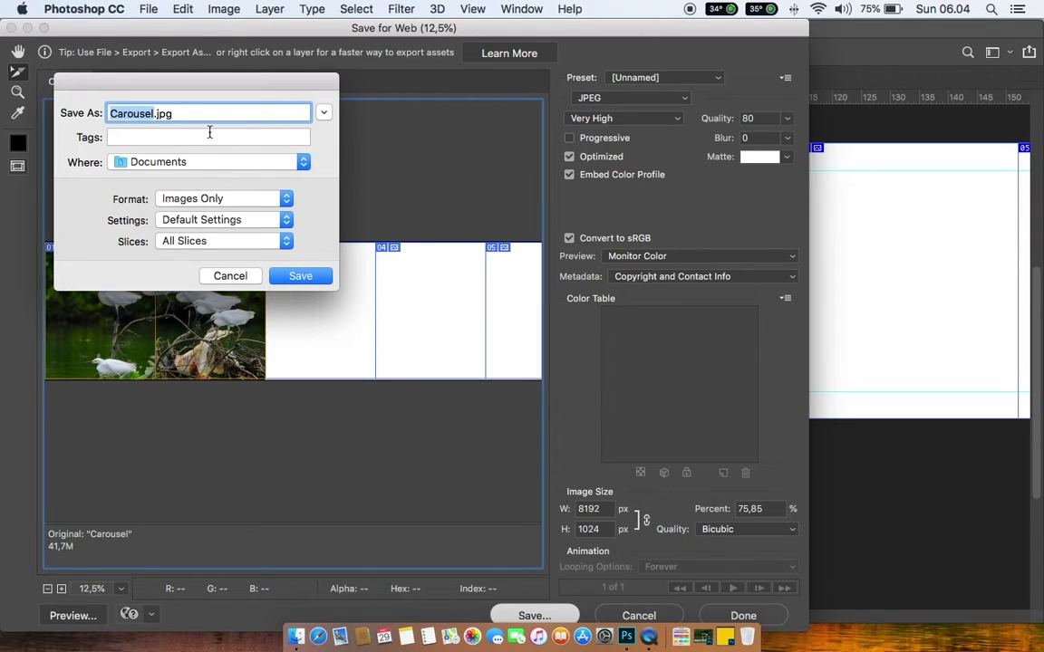
# Save only the selected slices as 'caroselig' JPEG files.
pyautogui.write('1')
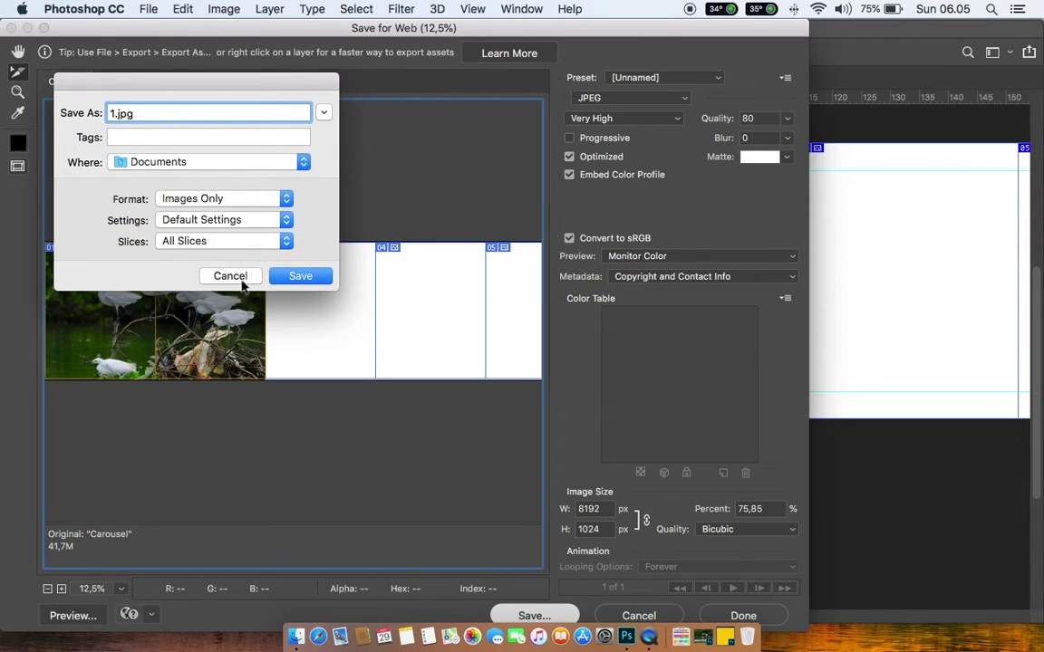
pyautogui.click(285, 243)
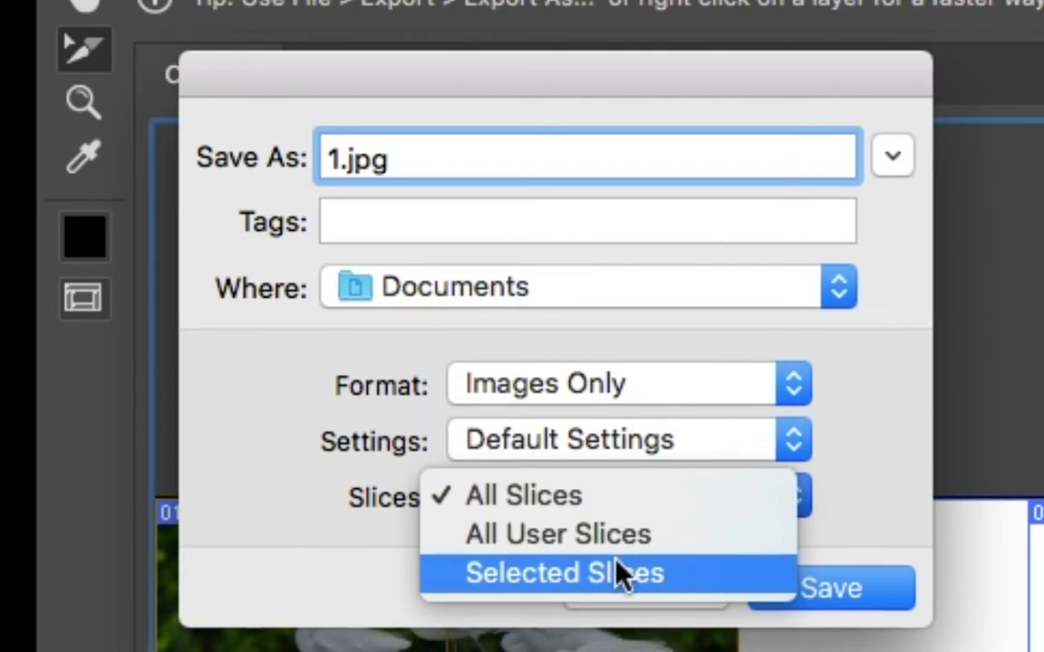
pyautogui.click(217, 270)
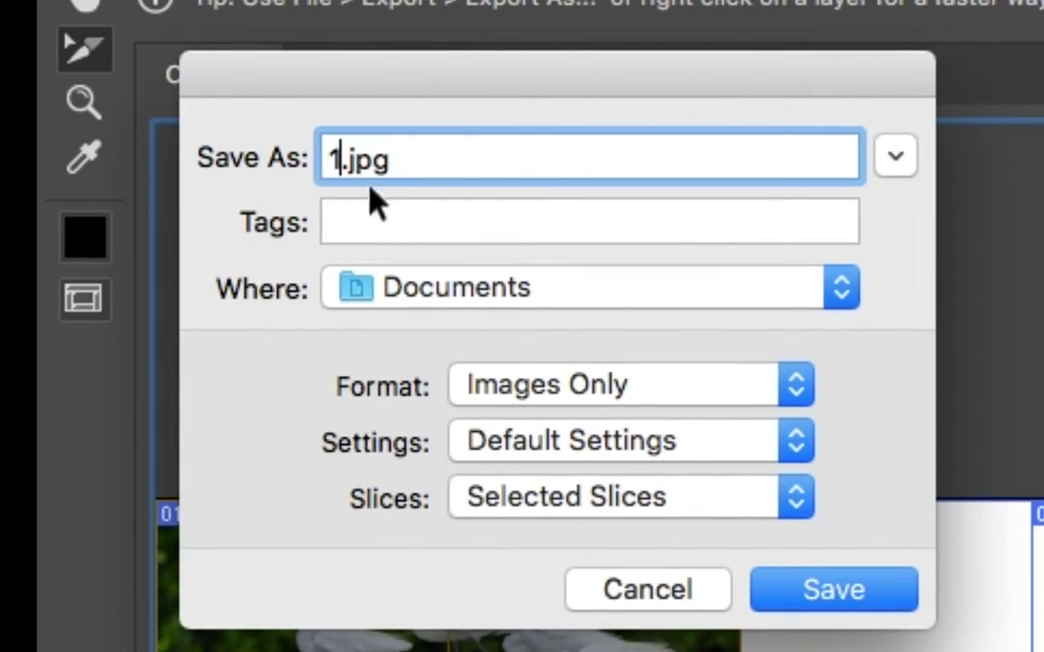
pyautogui.click(319, 161)
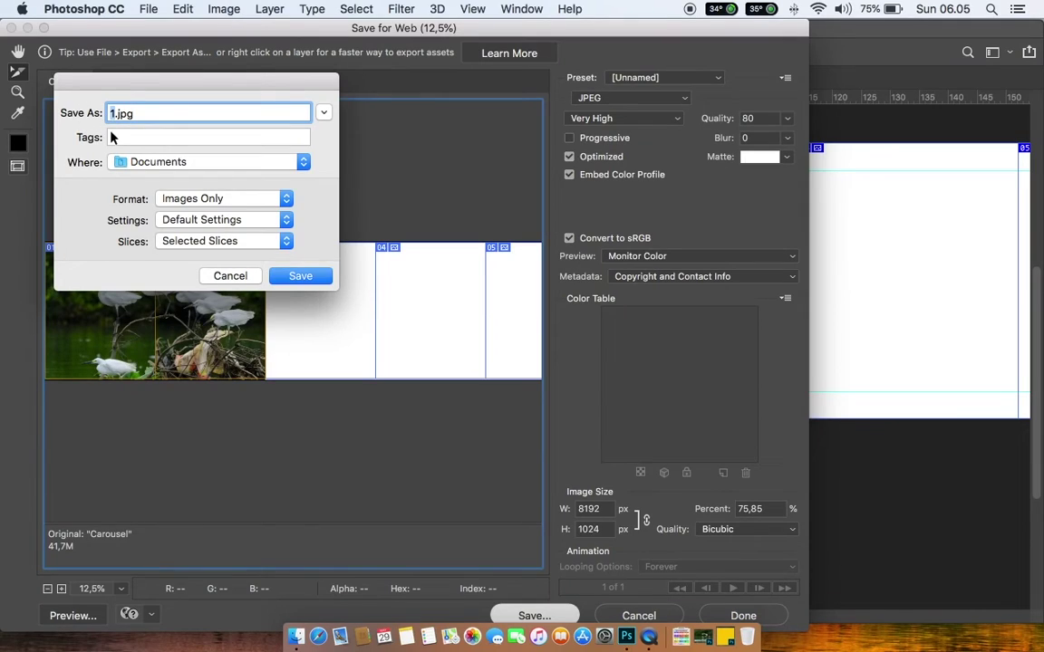
pyautogui.write('caroselig')
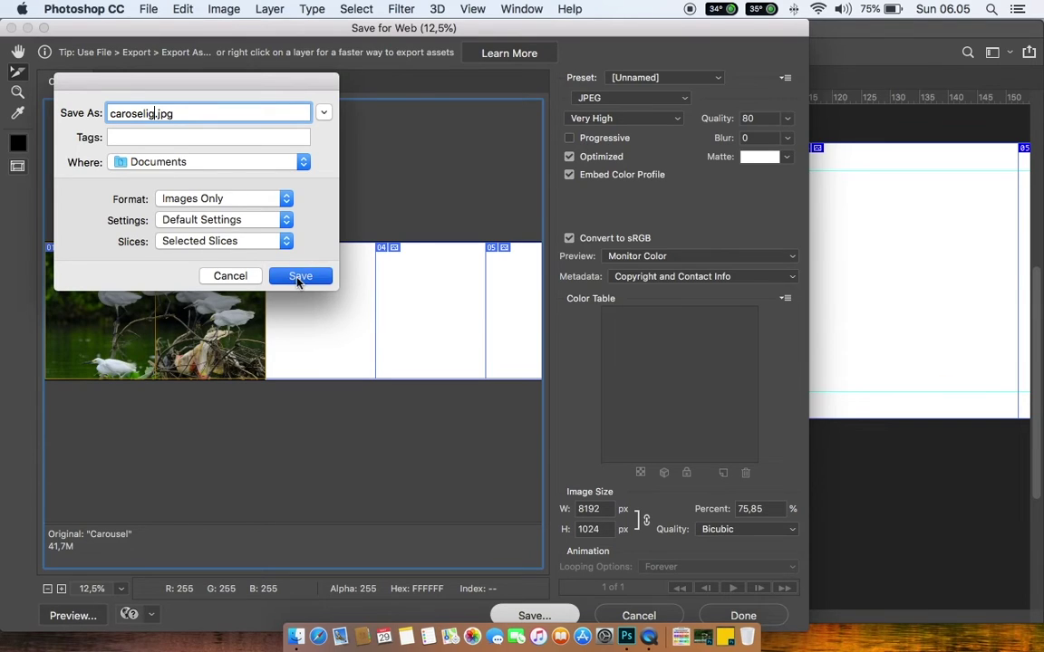
pyautogui.click(301, 276)
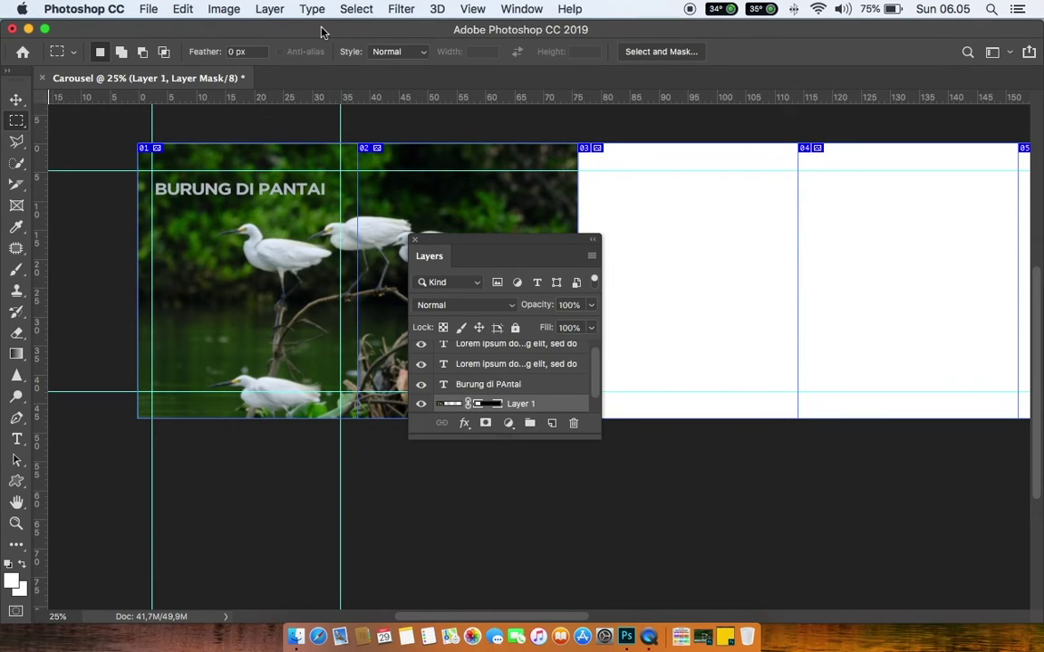
pyautogui.doubleClick(293, 29)
# In Finder, go to Documents > images and select caroselig_01.jpg.
pyautogui.click(299, 99)
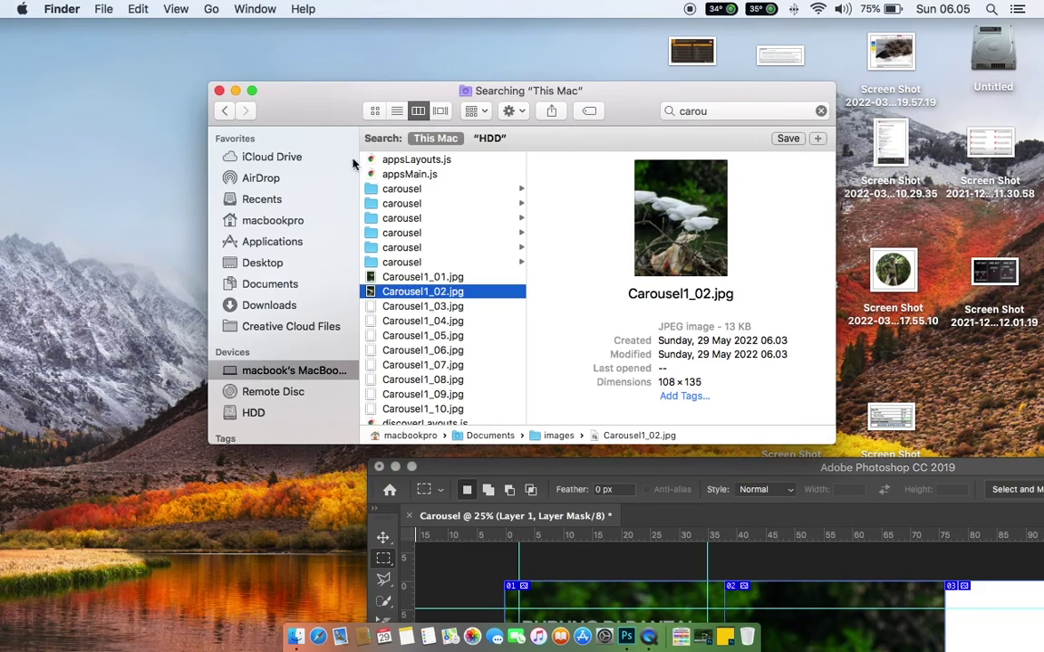
pyautogui.click(271, 284)
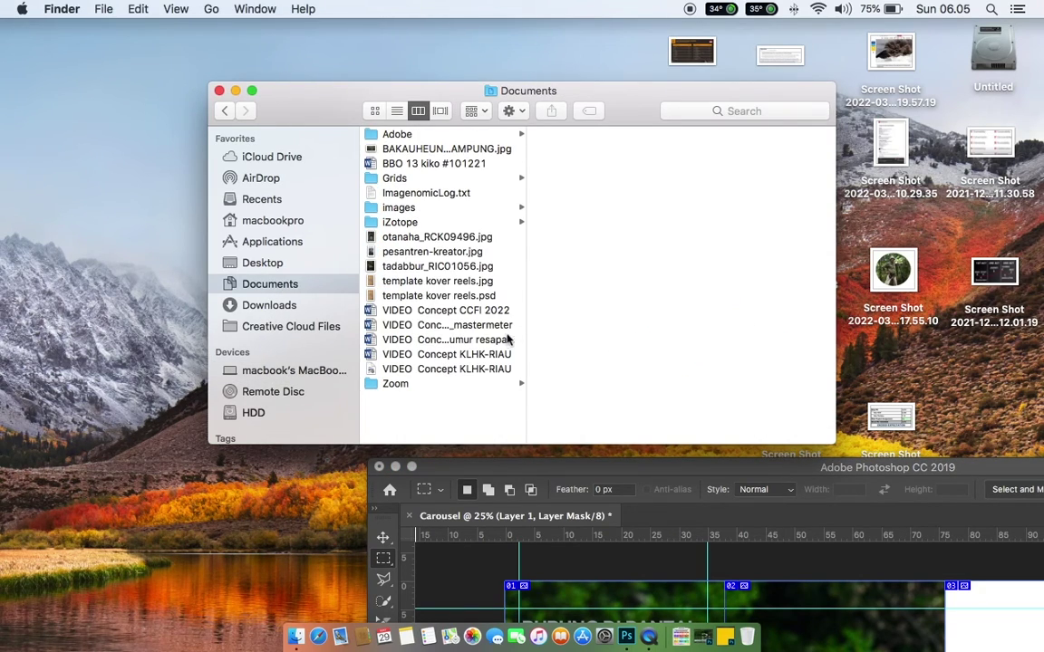
pyautogui.click(399, 207)
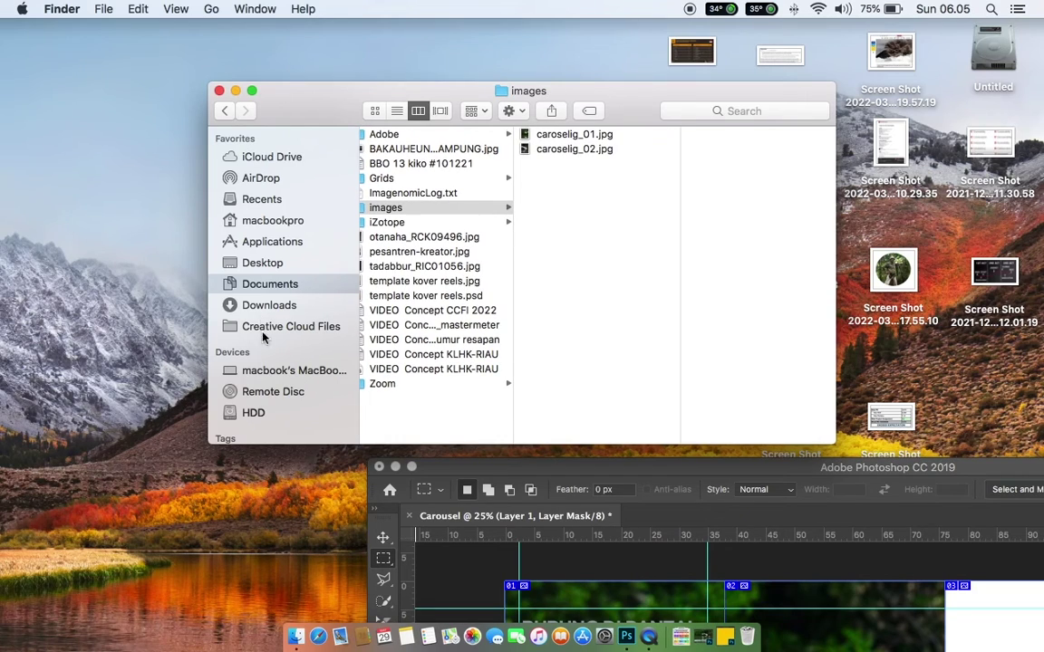
pyautogui.click(437, 310)
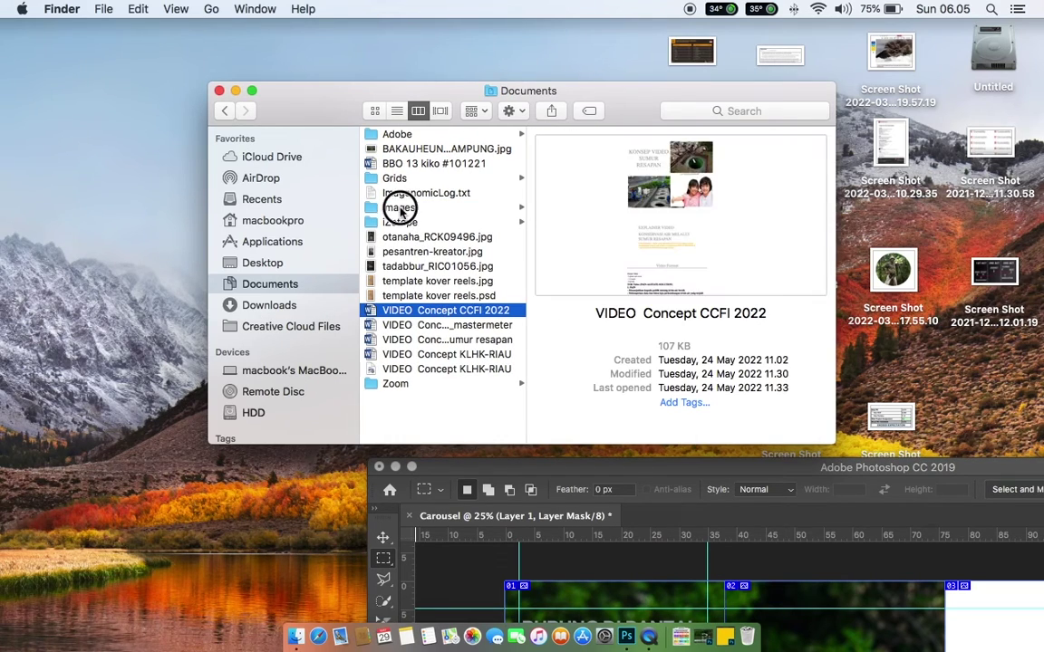
pyautogui.click(406, 208)
pyautogui.click(553, 135)
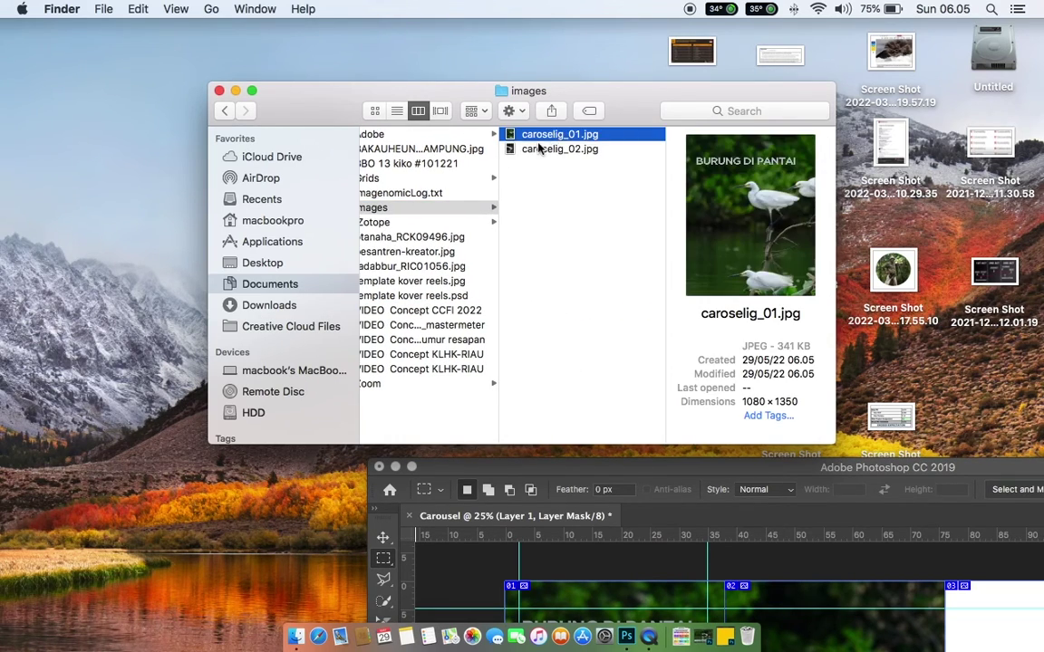
# Quick Look caroselig_01.jpg and caroselig_02.jpg, flipping between them, then return to Photoshop.
pyautogui.press('space')
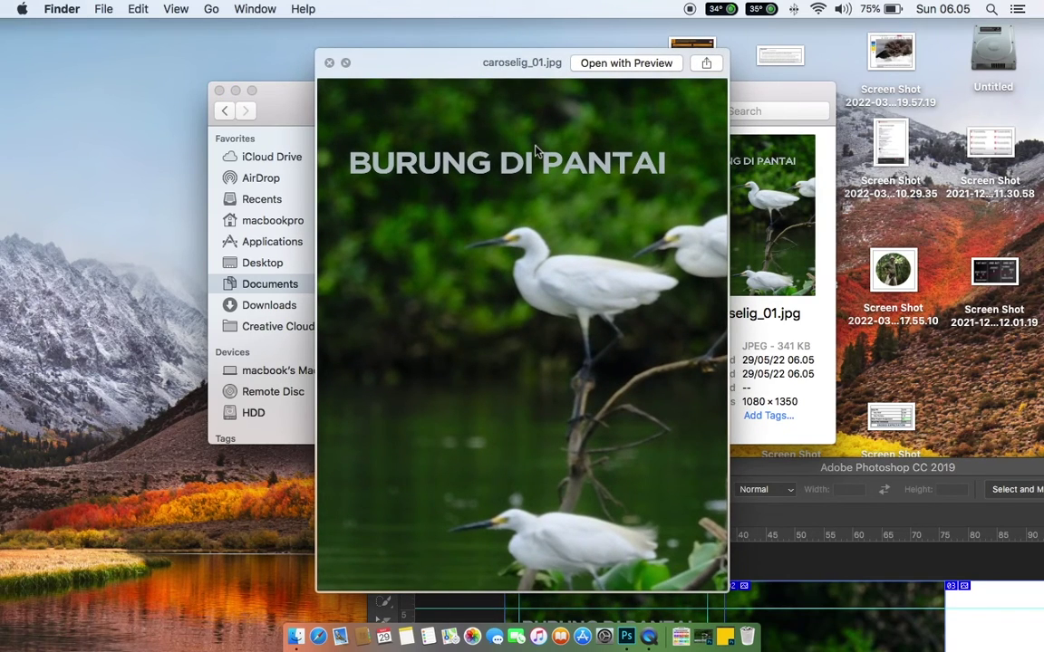
pyautogui.press('Down')
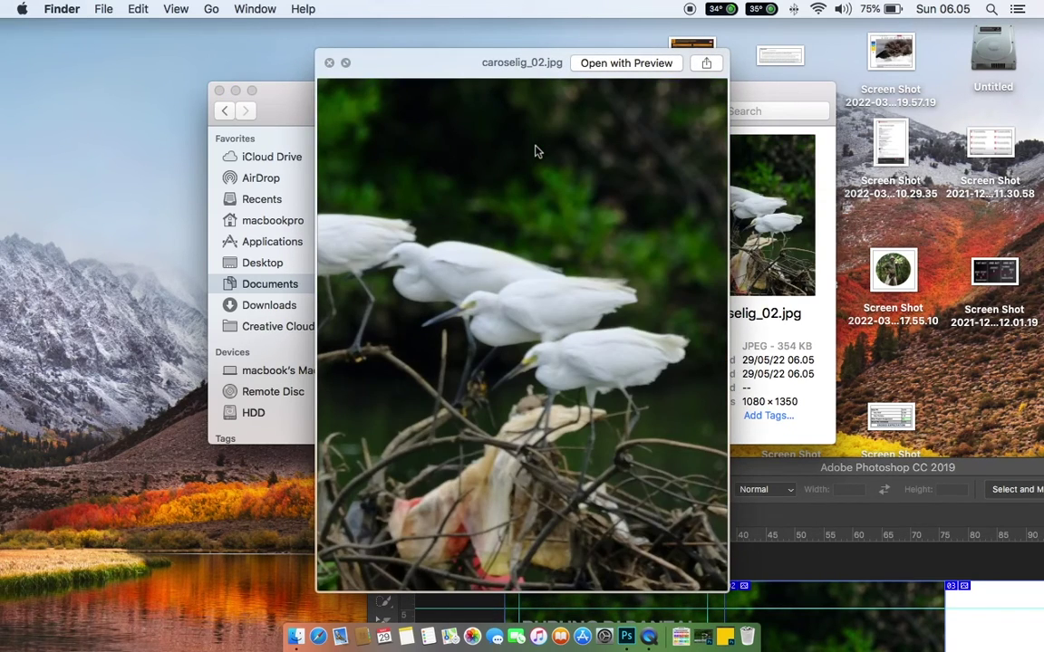
pyautogui.press('Up')
pyautogui.press('Down')
pyautogui.press('Up')
pyautogui.press('Down')
pyautogui.press('Up')
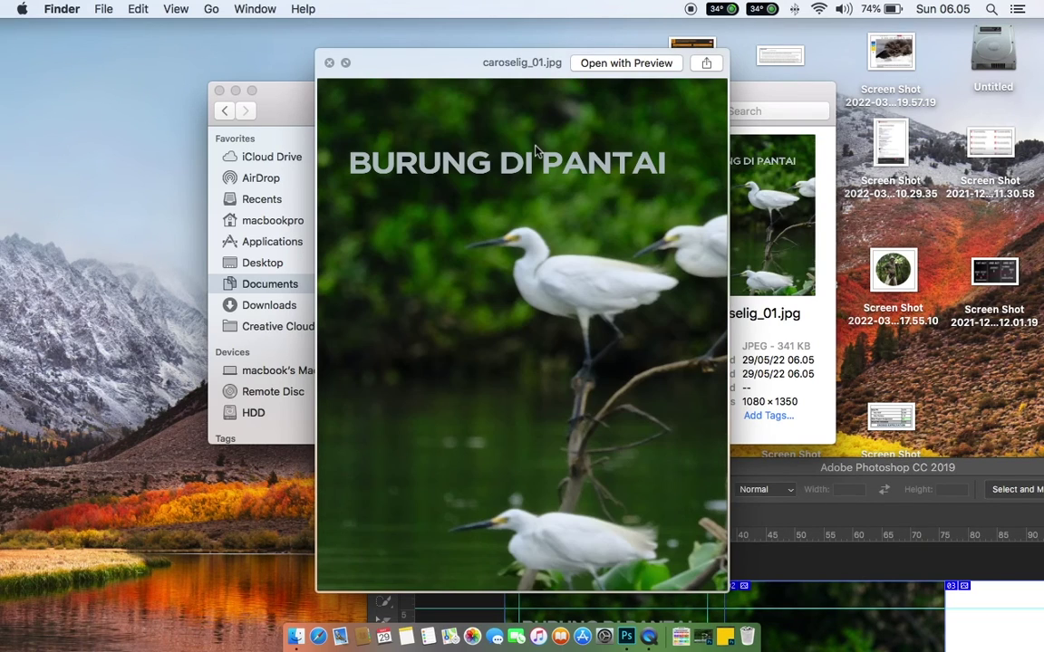
pyautogui.press('Down')
pyautogui.press('Up')
pyautogui.press('Down')
pyautogui.press('Up')
pyautogui.press('Down')
pyautogui.press('Up')
pyautogui.press('space')
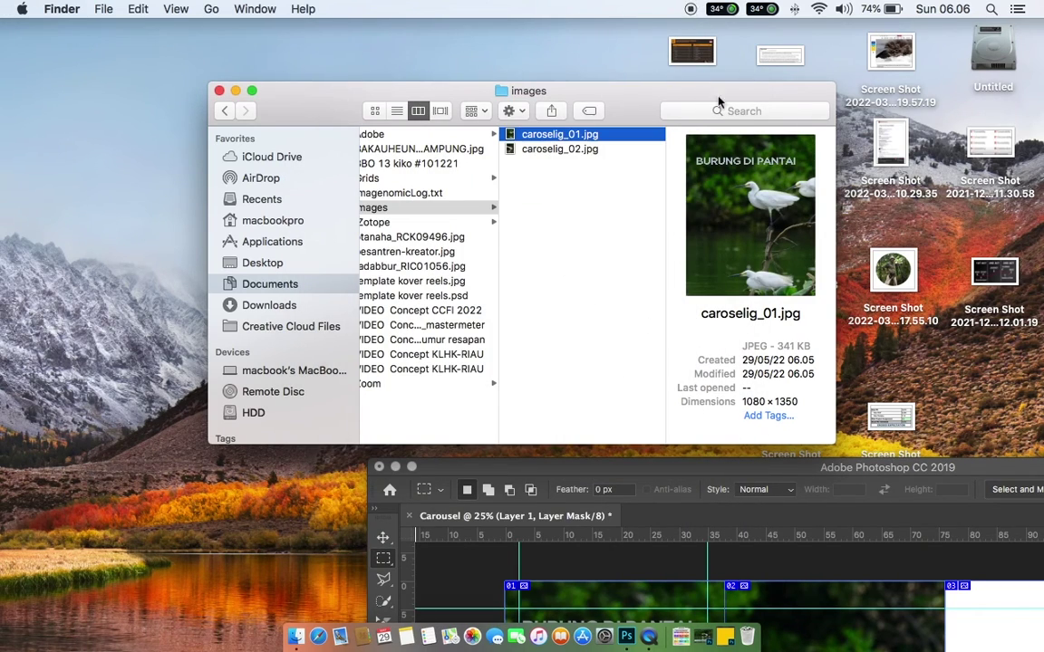
pyautogui.click(793, 478)
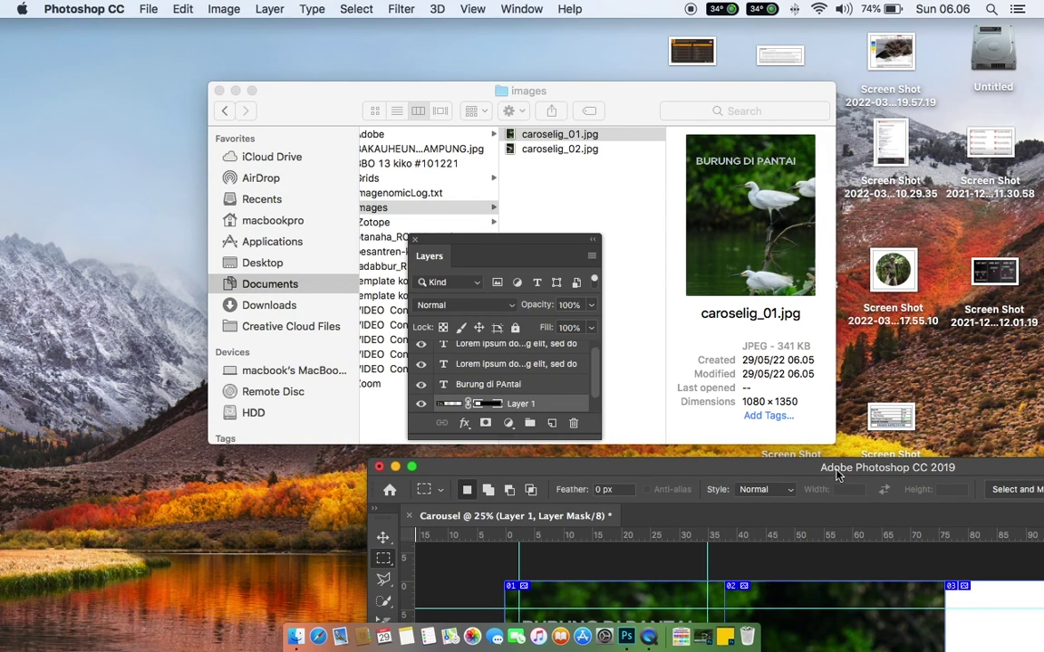